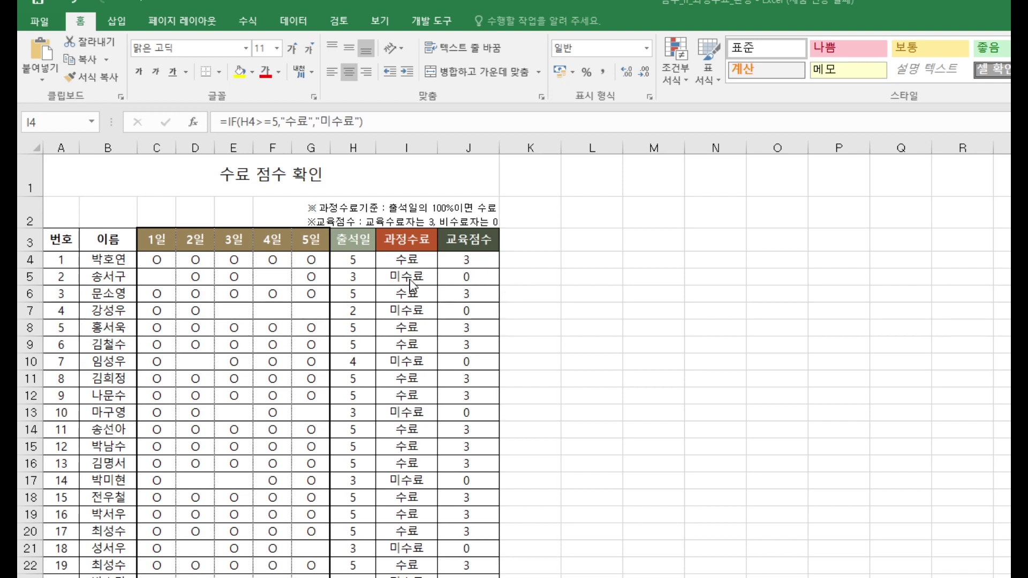
Review the first student's attendance marks for days 1 to 5 in C4:G4
{"action": "left_click", "coordinate": [161, 261]}
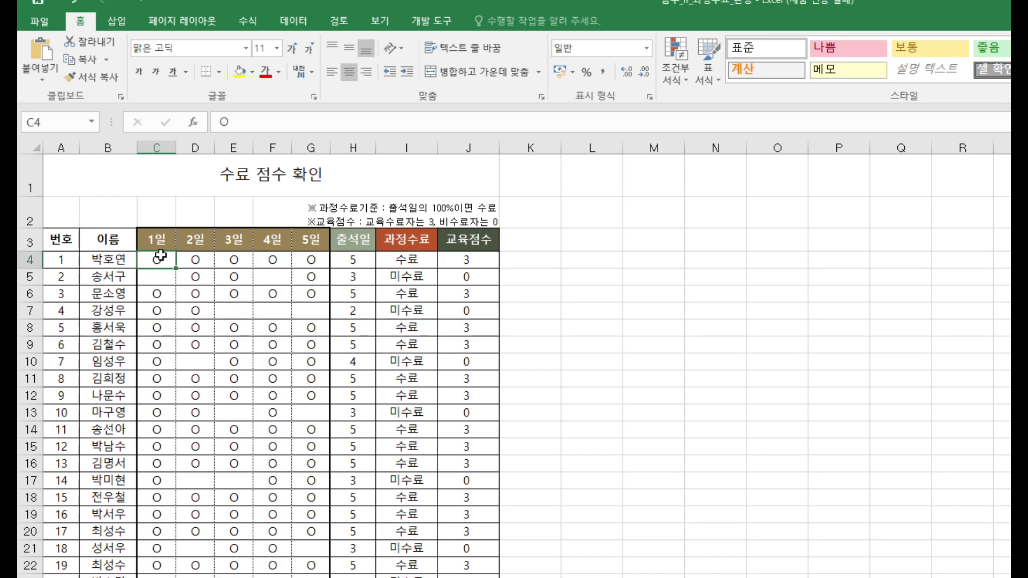
{"action": "left_click", "coordinate": [192, 260]}
{"action": "left_click", "coordinate": [236, 259]}
{"action": "left_click", "coordinate": [259, 260]}
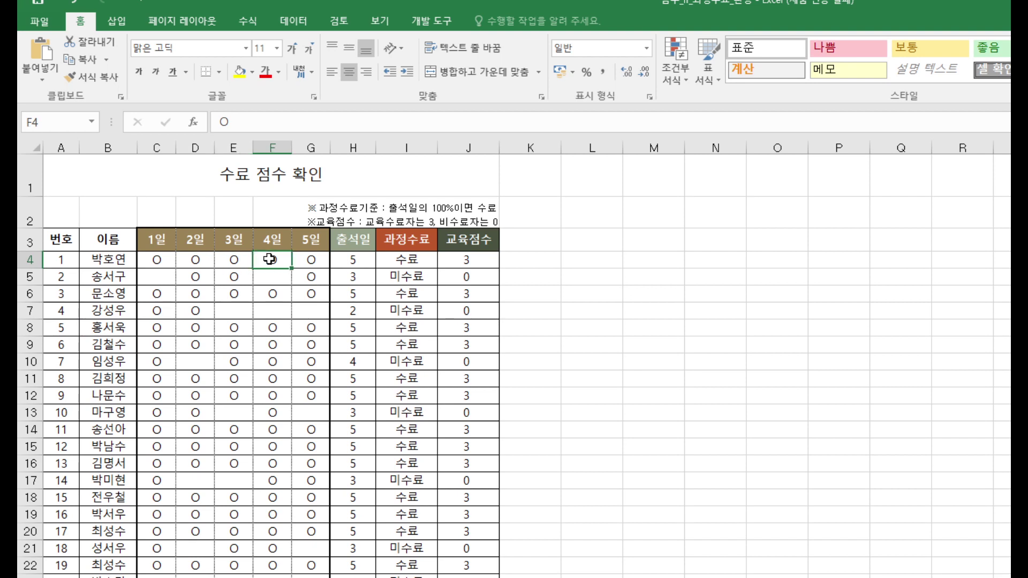
{"action": "left_click", "coordinate": [303, 258]}
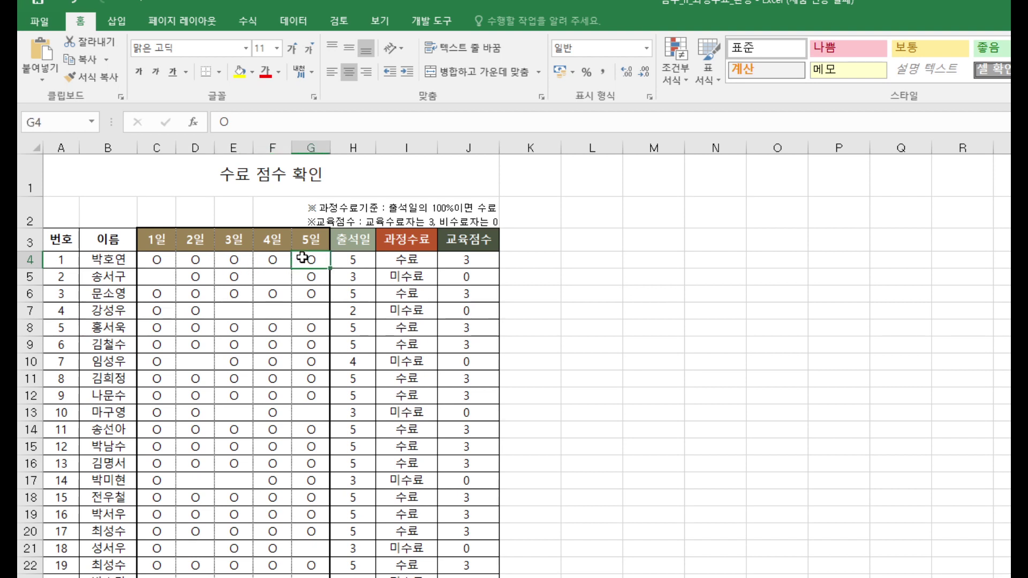
Replace the attendance mark in C4 with the special circle symbol ○ from the ㅁ symbol list
{"action": "left_click", "coordinate": [160, 261]}
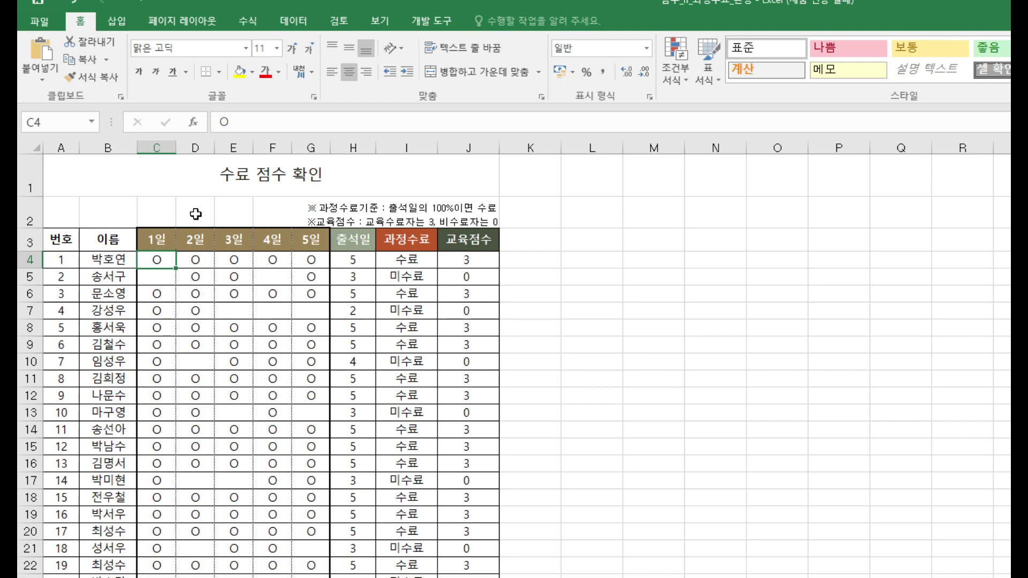
{"action": "left_click", "coordinate": [224, 122]}
{"action": "type", "text": "ㅁ"}
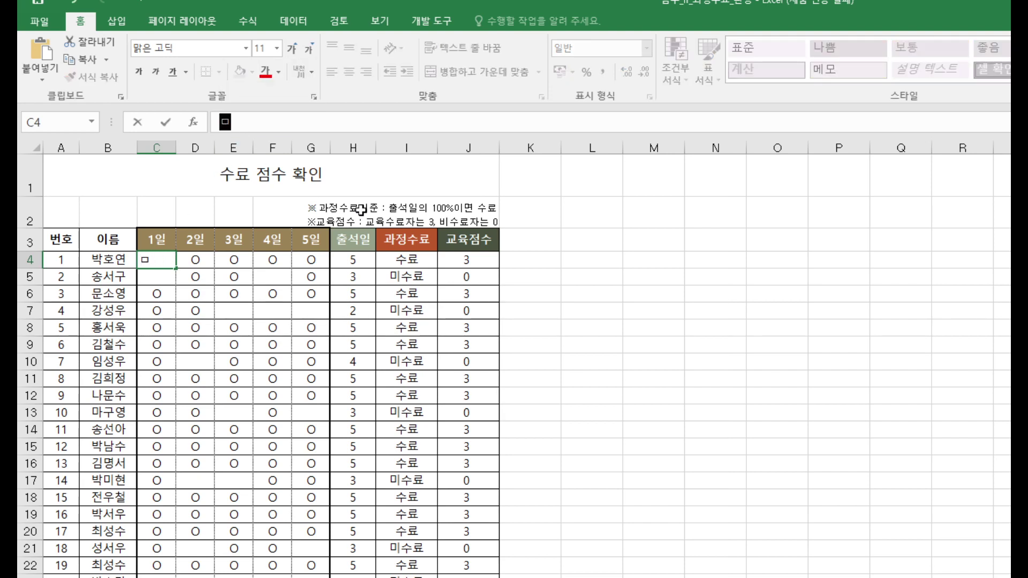
{"action": "key", "text": "Hangul_Hanja"}
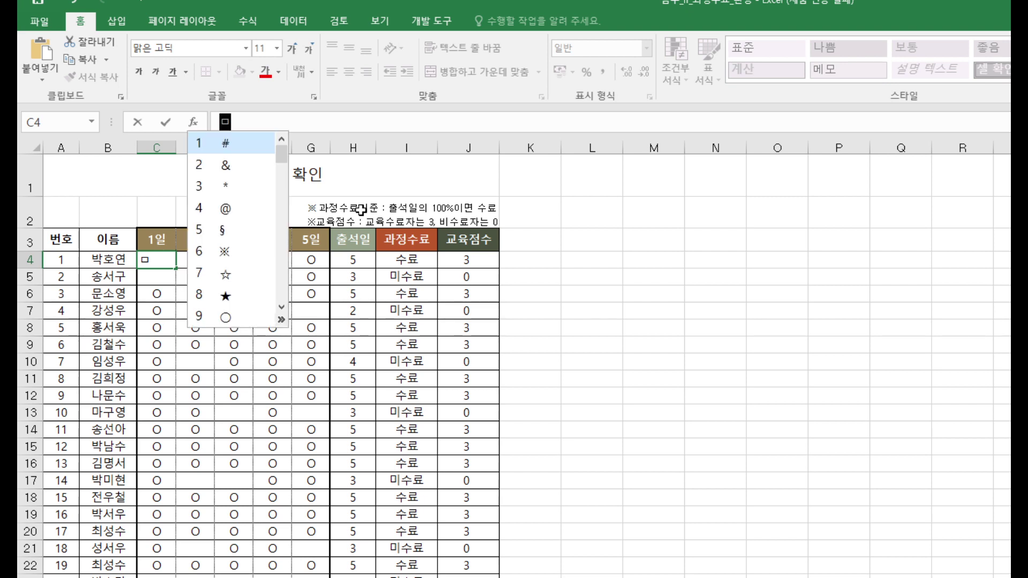
{"action": "left_click", "coordinate": [240, 317]}
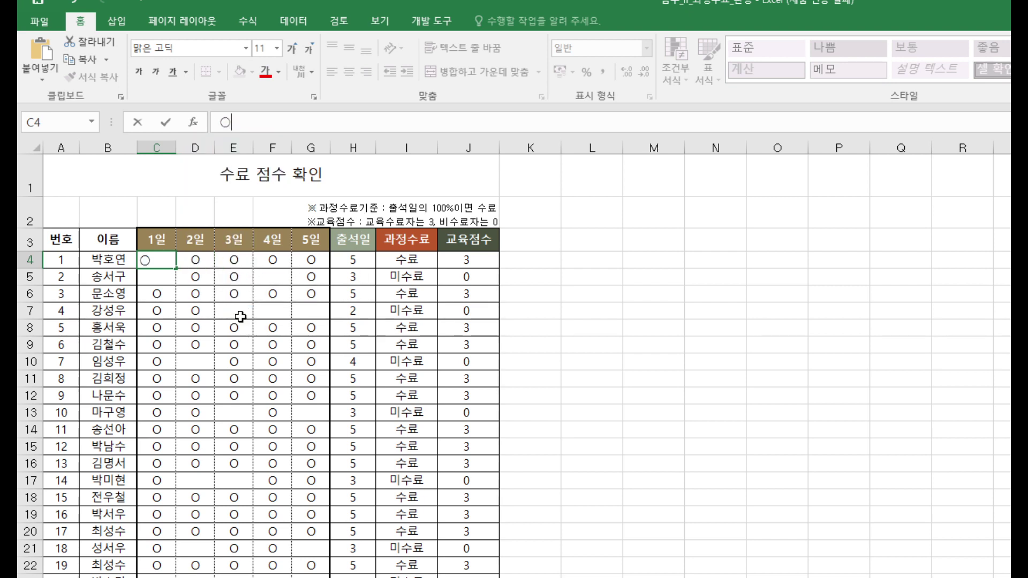
{"action": "key", "text": "Return"}
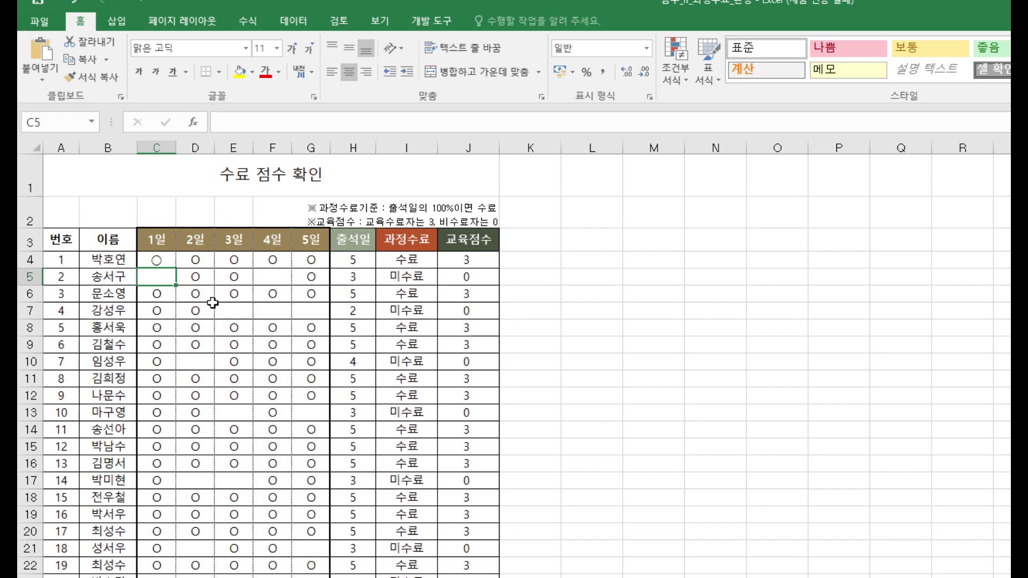
{"action": "left_click", "coordinate": [168, 262]}
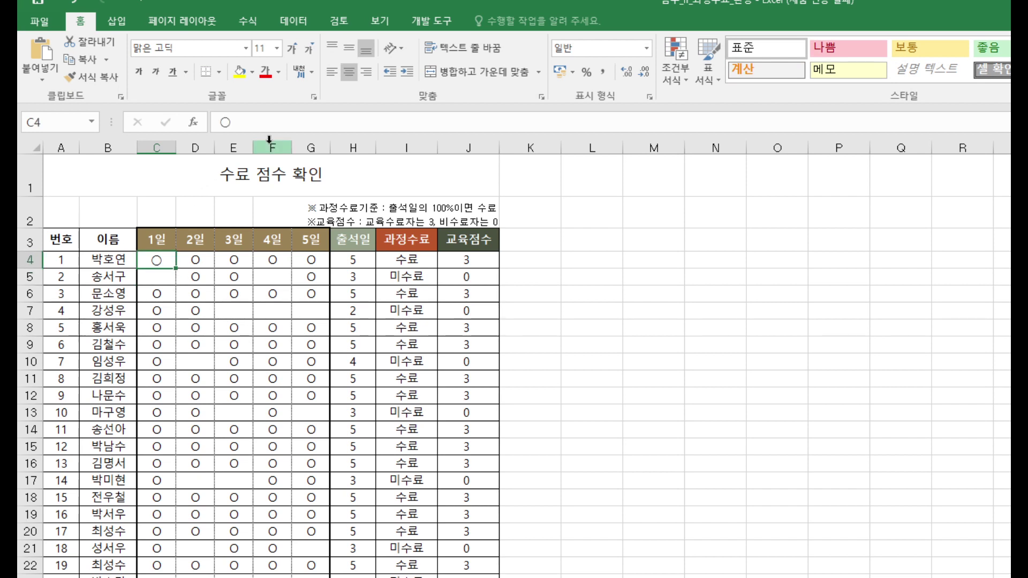
Count the first student's attended days in K4 with the formula =COUNTA(C4:G4)
{"action": "left_click", "coordinate": [520, 264]}
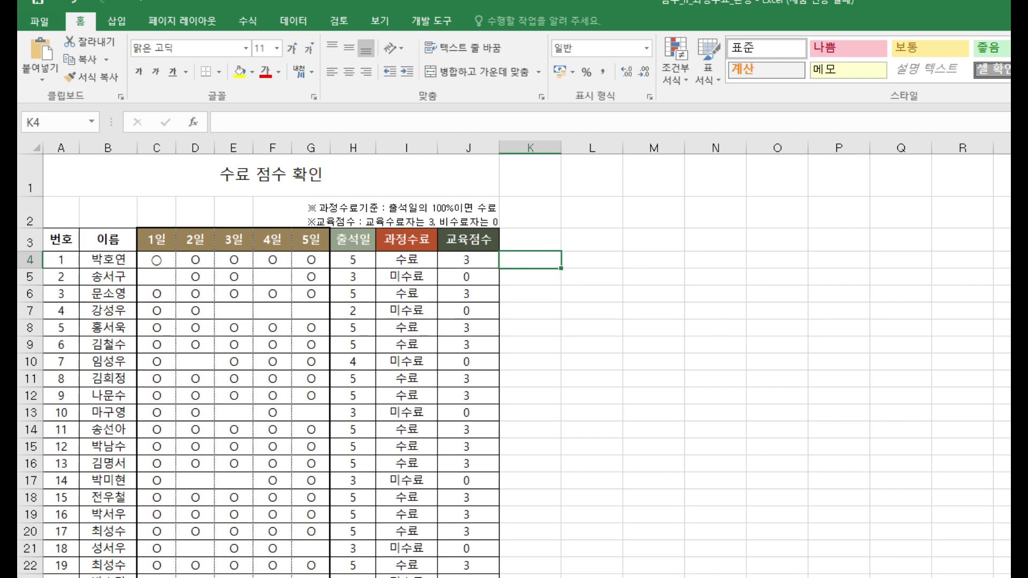
{"action": "type", "text": "="}
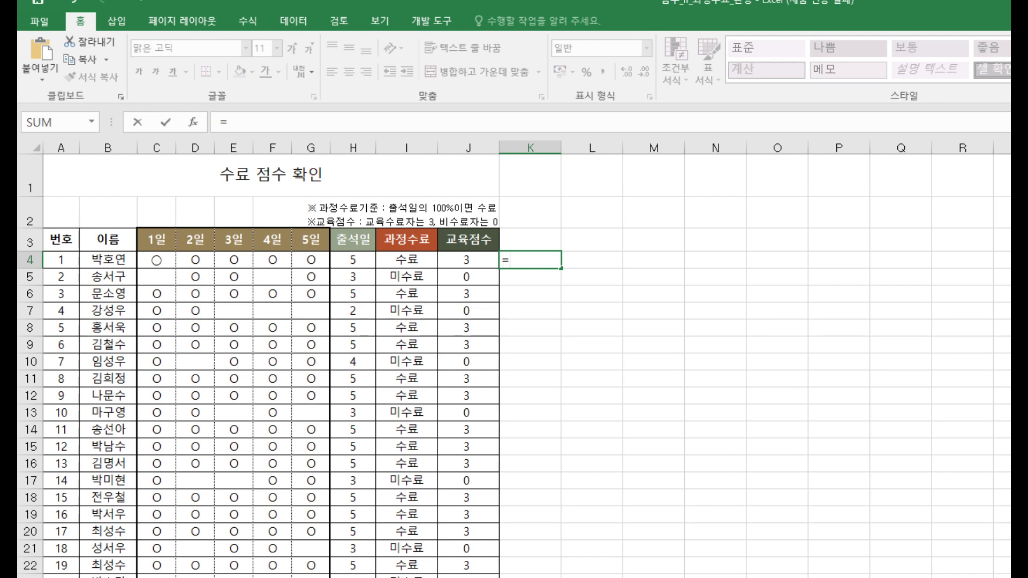
{"action": "type", "text": "c"}
{"action": "key", "text": "BackSpace"}
{"action": "key", "text": "Hangul"}
{"action": "type", "text": "c"}
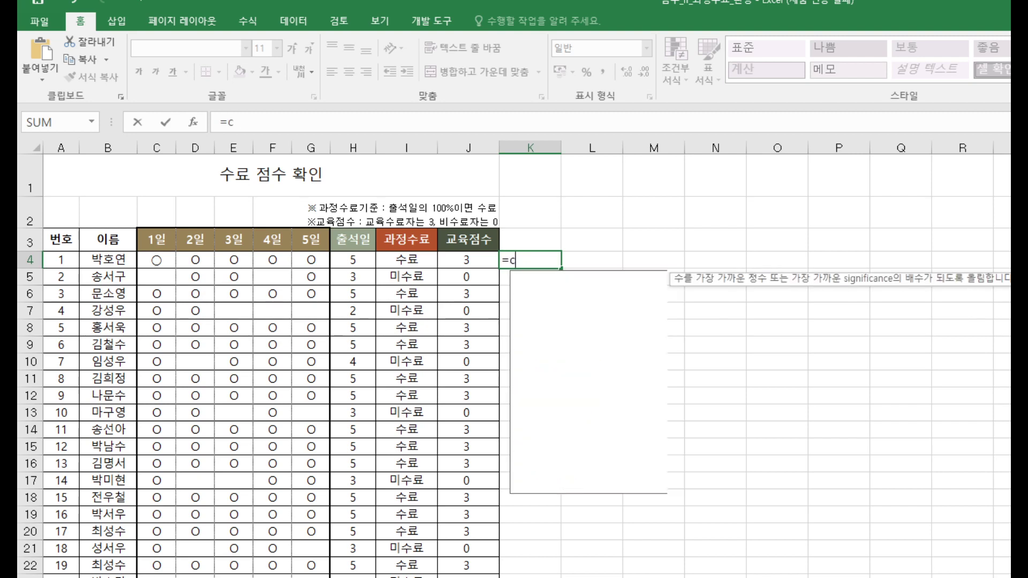
{"action": "type", "text": "ounta"}
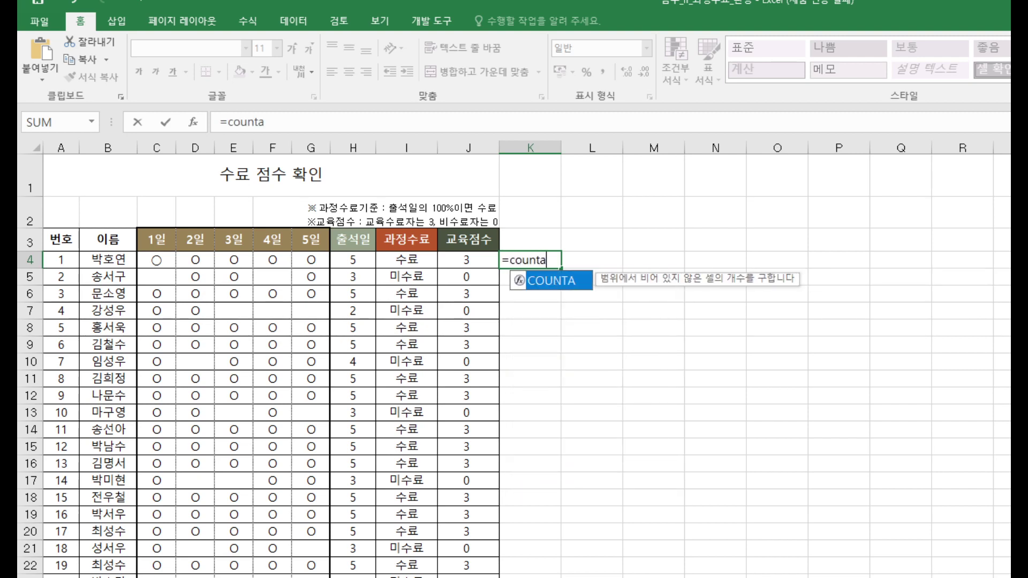
{"action": "left_click", "coordinate": [608, 289]}
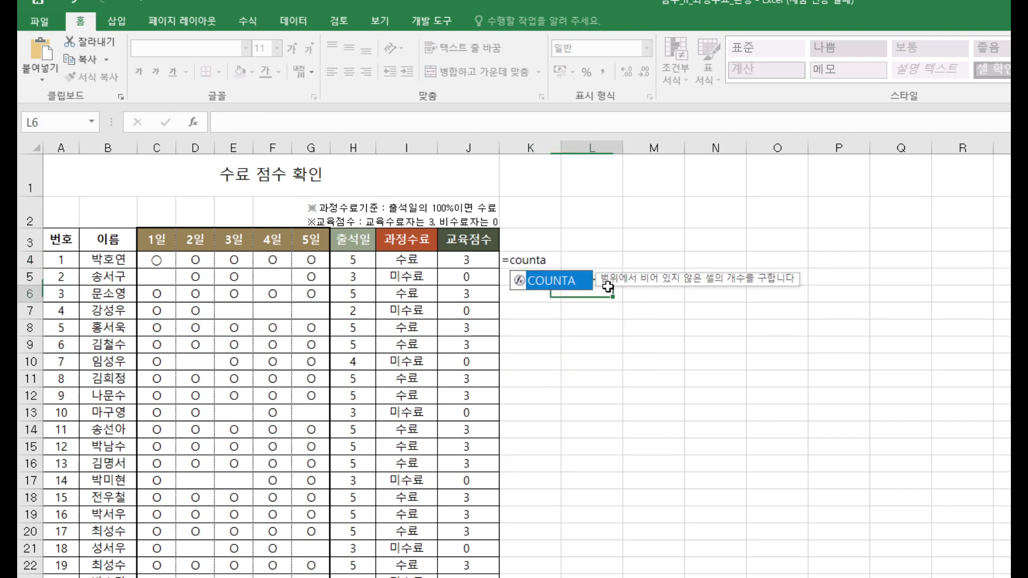
{"action": "left_click", "coordinate": [528, 261]}
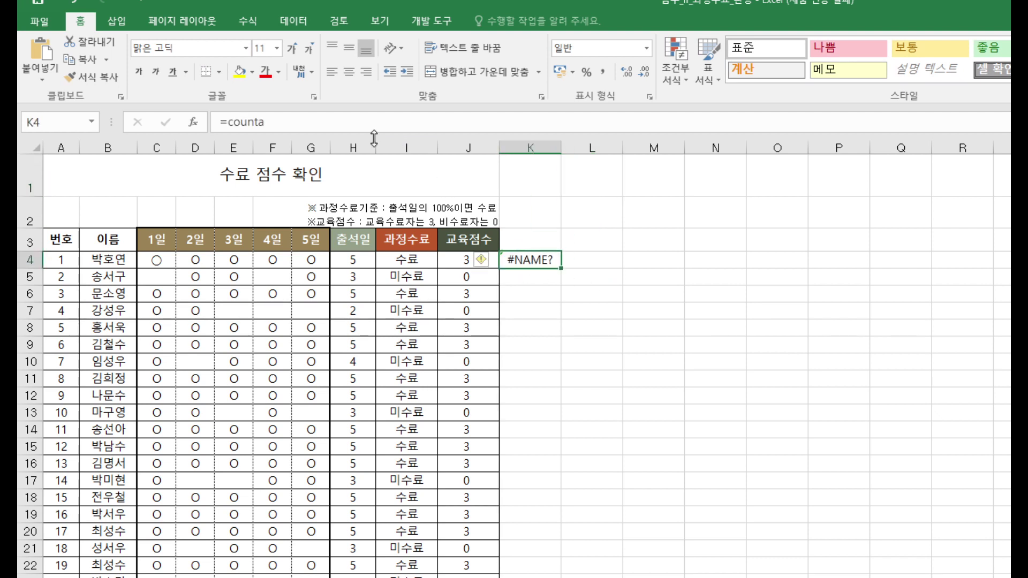
{"action": "left_click", "coordinate": [385, 125]}
{"action": "type", "text": "("}
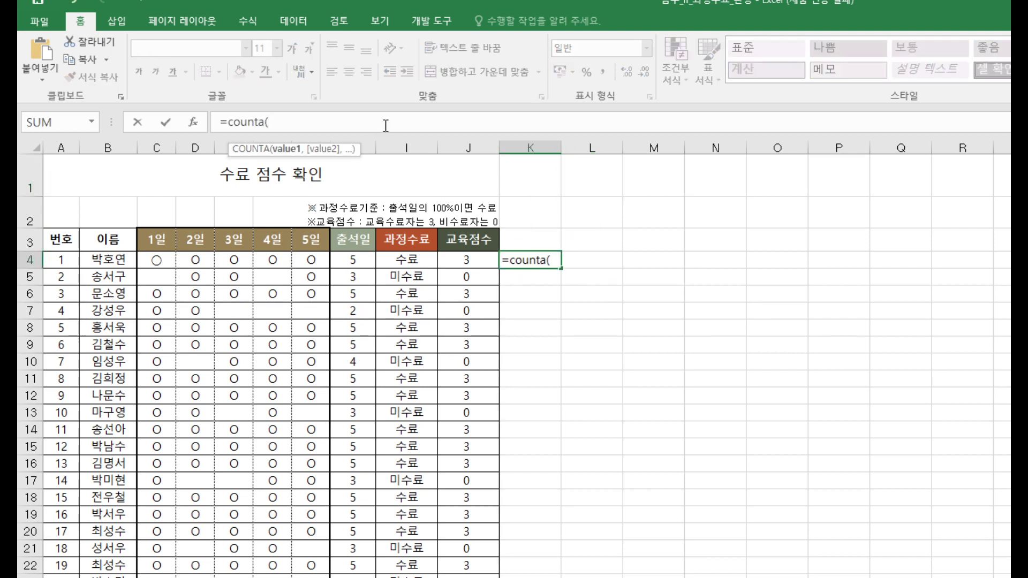
{"action": "left_click_drag", "start_coordinate": [153, 258], "coordinate": [311, 263]}
{"action": "key", "text": "Return"}
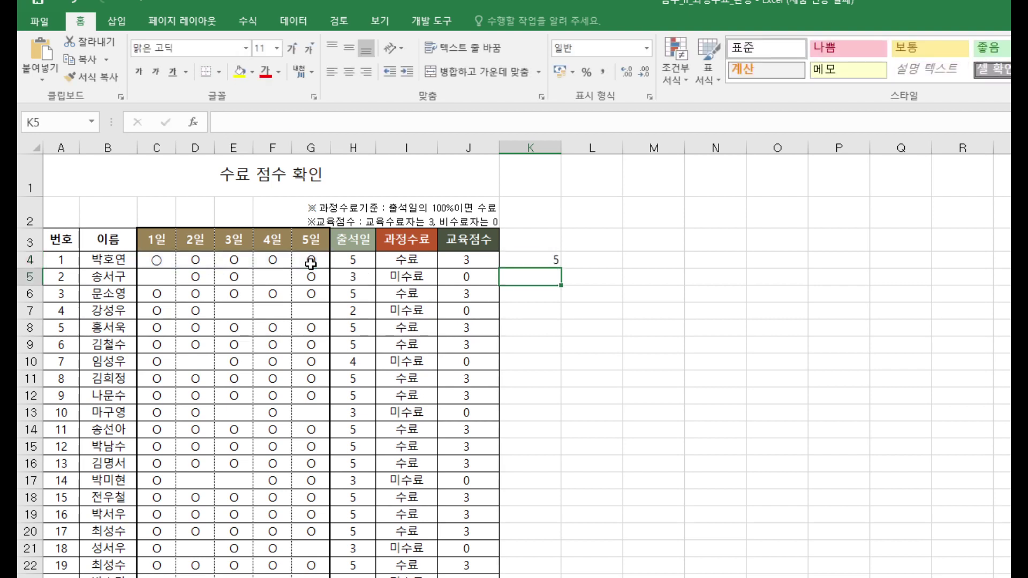
{"action": "left_click", "coordinate": [526, 259]}
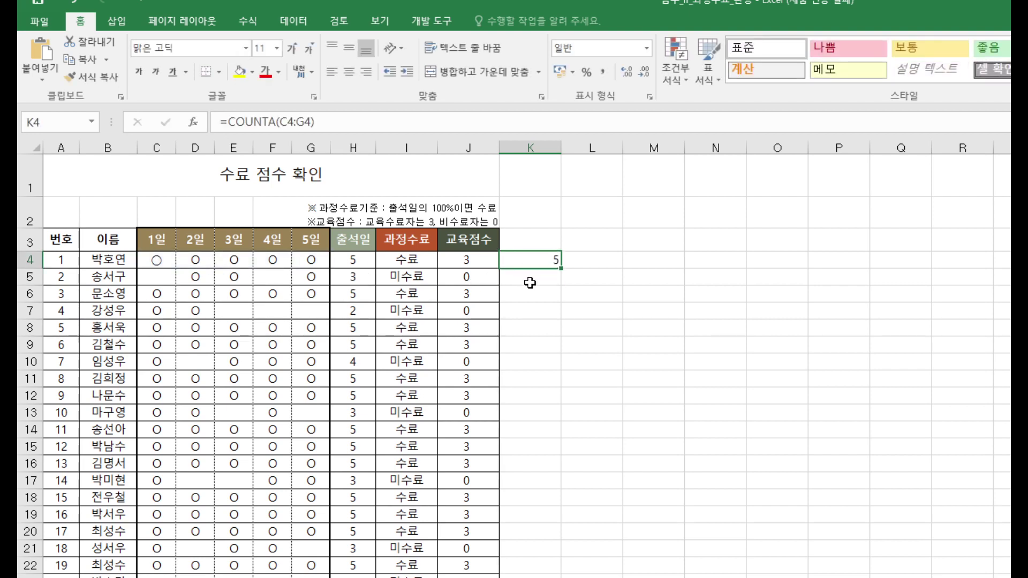
Count the second student's attended days in K5 with the formula =COUNTA(C5:G5)
{"action": "left_click", "coordinate": [531, 282]}
{"action": "type", "text": "="}
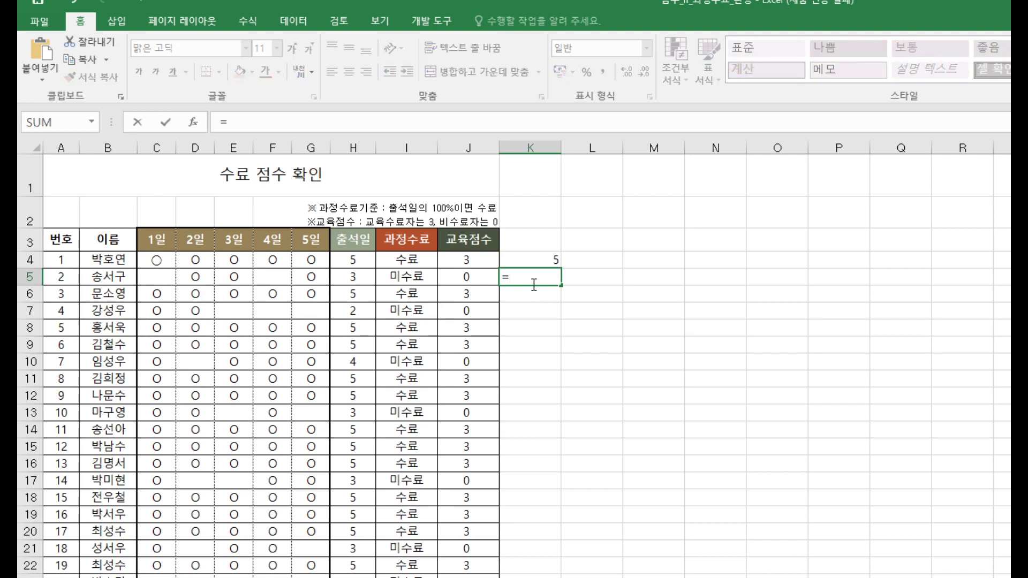
{"action": "type", "text": "cou"}
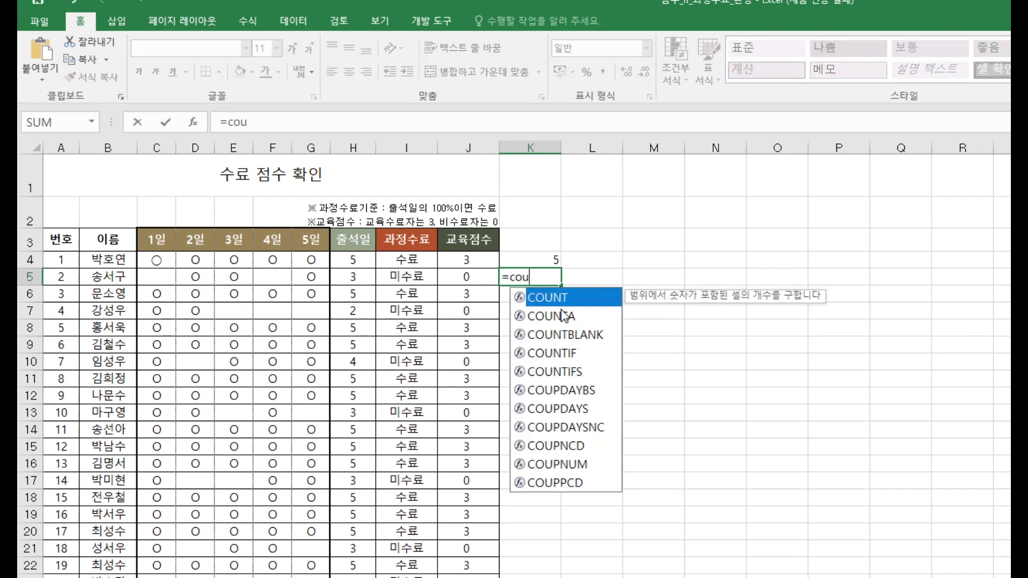
{"action": "double_click", "coordinate": [552, 317]}
{"action": "left_click", "coordinate": [167, 276]}
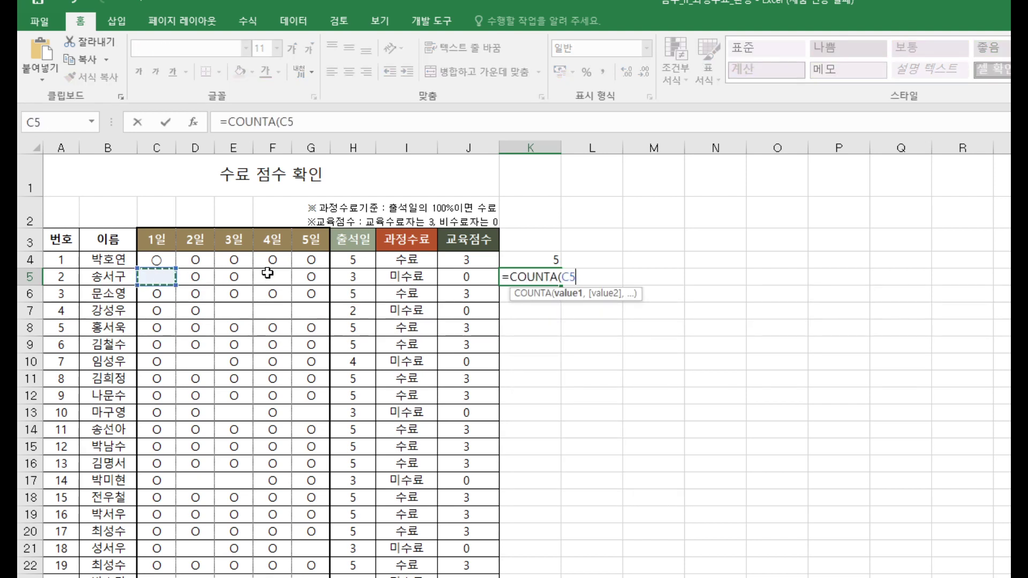
{"action": "left_click", "coordinate": [300, 275], "text": "shift"}
{"action": "key", "text": "Return"}
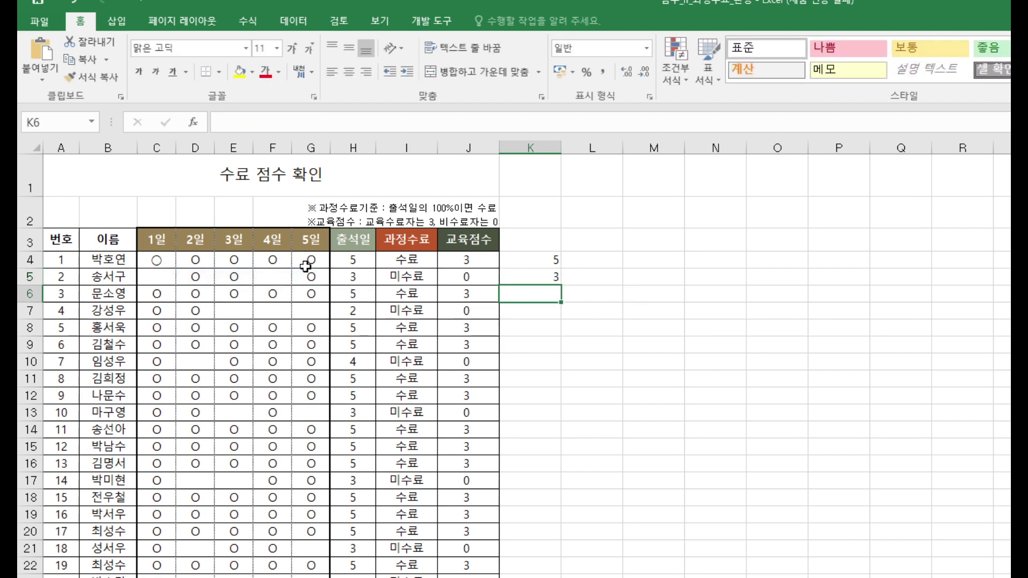
Fill the COUNTA formula from K4 down column K for all the students
{"action": "left_click", "coordinate": [531, 261]}
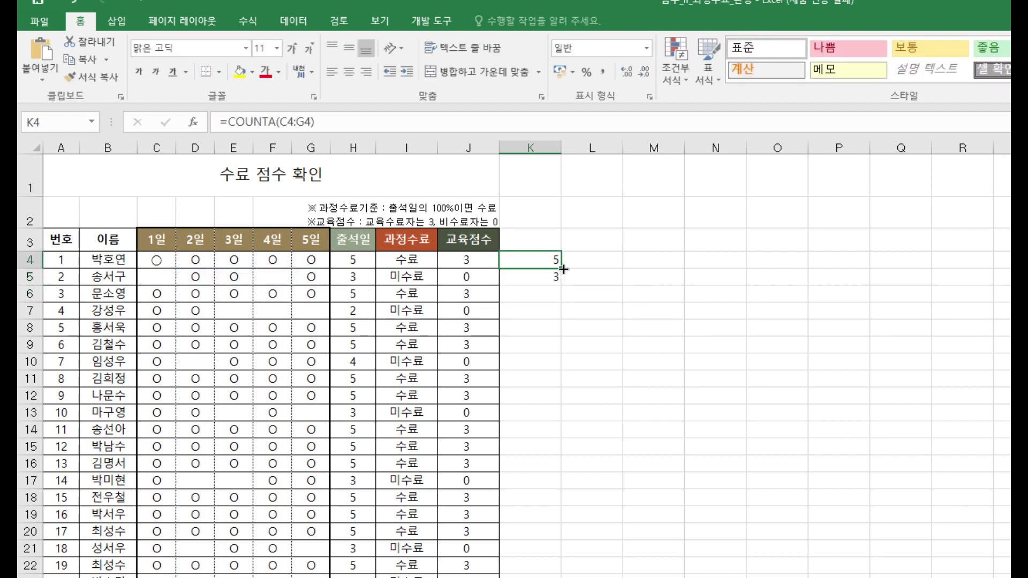
{"action": "left_click_drag", "start_coordinate": [562, 268], "coordinate": [555, 576]}
{"action": "left_click", "coordinate": [530, 577]}
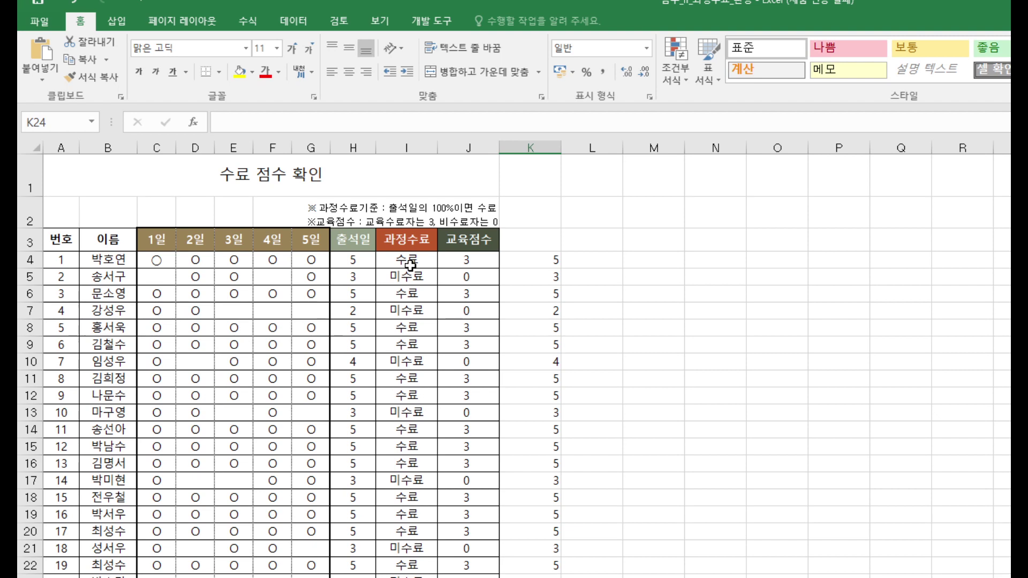
{"action": "left_click", "coordinate": [600, 262]}
{"action": "type", "text": "=cou"}
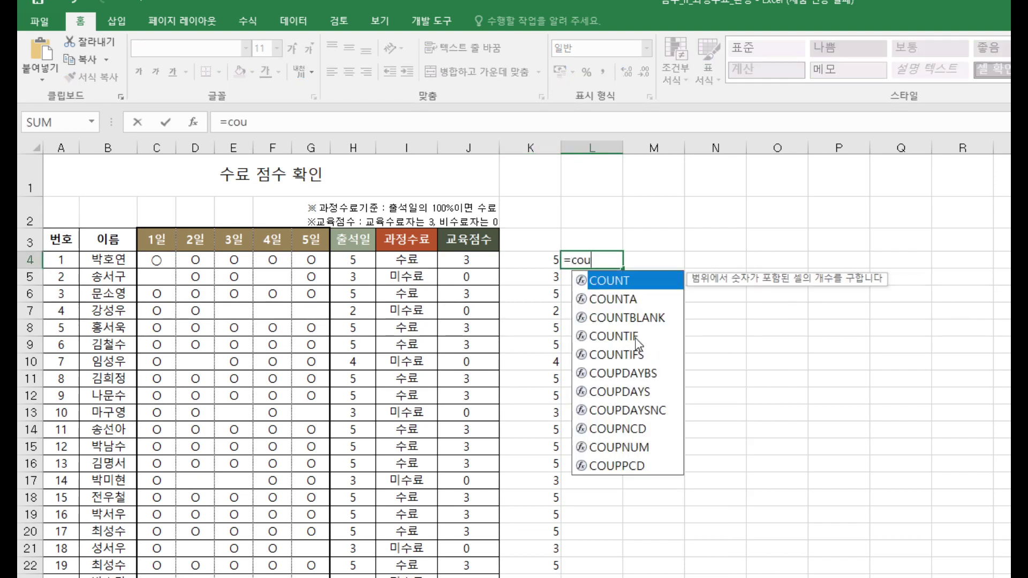
{"action": "double_click", "coordinate": [616, 337]}
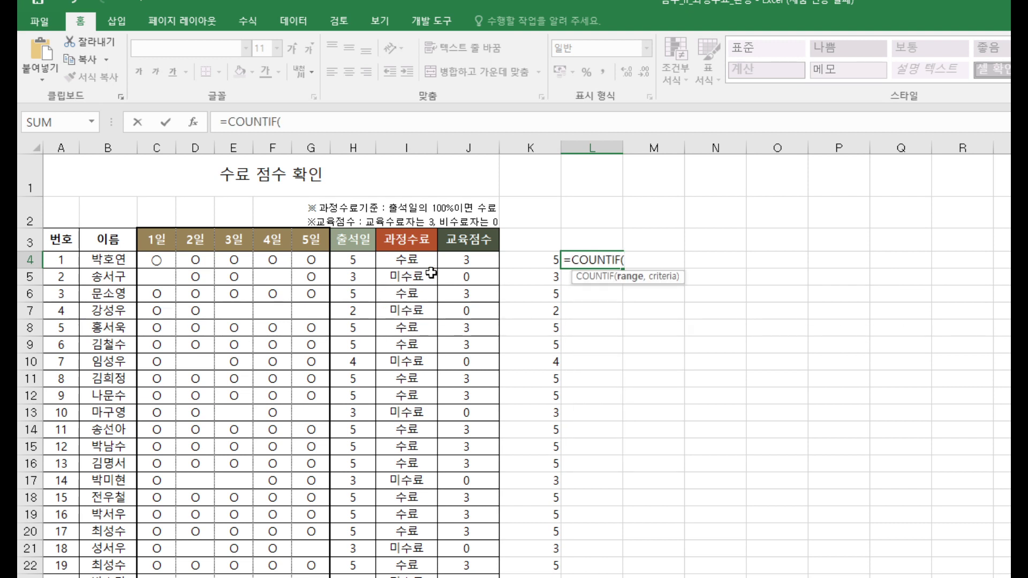
{"action": "left_click", "coordinate": [530, 261]}
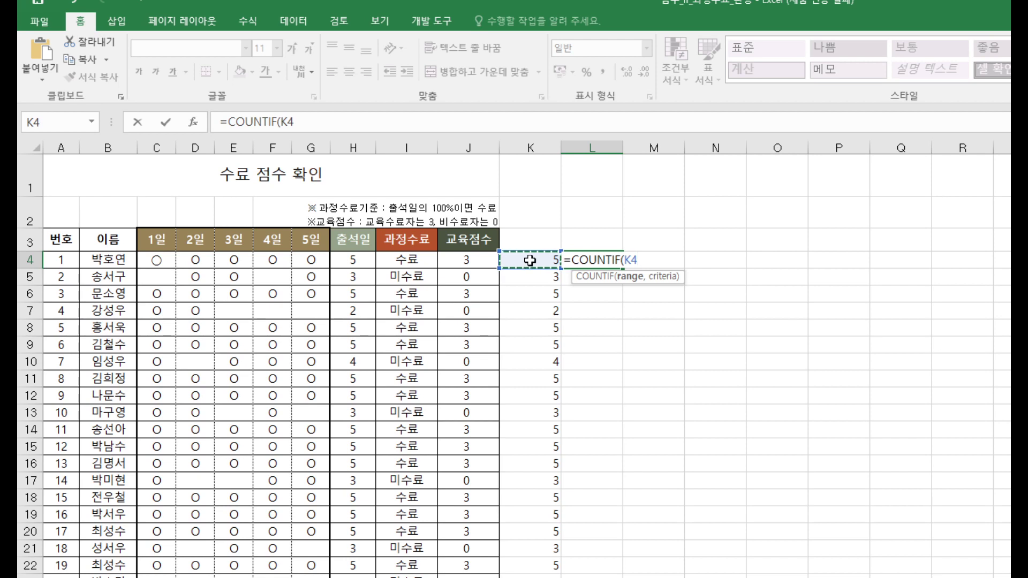
{"action": "type", "text": ">=5"}
{"action": "key", "text": "BackSpace"}
{"action": "key", "text": "BackSpace"}
{"action": "key", "text": "BackSpace"}
{"action": "key", "text": "BackSpace"}
{"action": "key", "text": "BackSpace"}
{"action": "key", "text": "BackSpace"}
{"action": "key", "text": "BackSpace"}
{"action": "key", "text": "BackSpace"}
{"action": "key", "text": "BackSpace"}
{"action": "key", "text": "BackSpace"}
{"action": "key", "text": "BackSpace"}
{"action": "key", "text": "BackSpace"}
{"action": "key", "text": "BackSpace"}
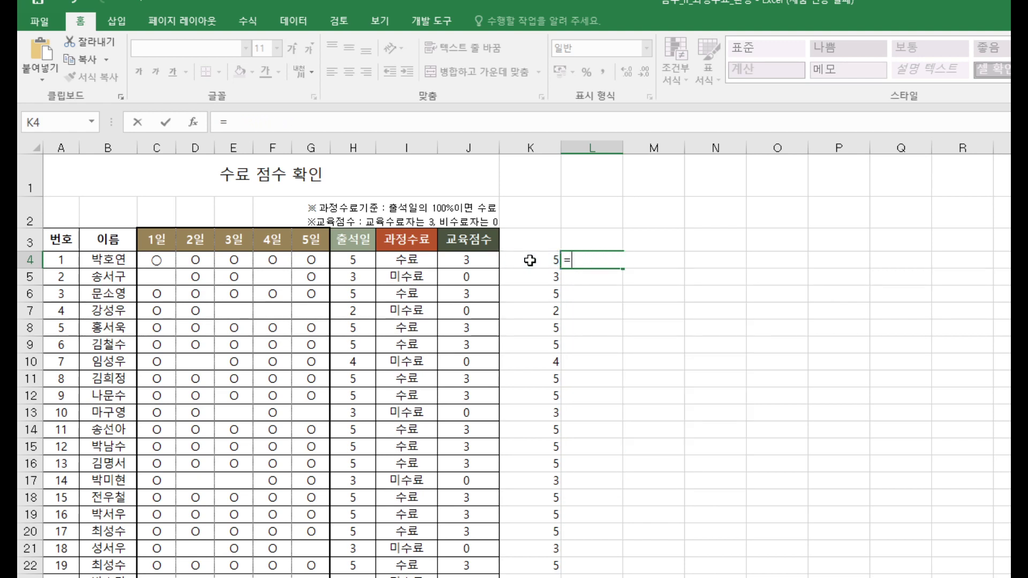
Test whether attendance equals 5 in L4 with the formula =K4=5 and fill it down column L for all the students
{"action": "left_click", "coordinate": [531, 261]}
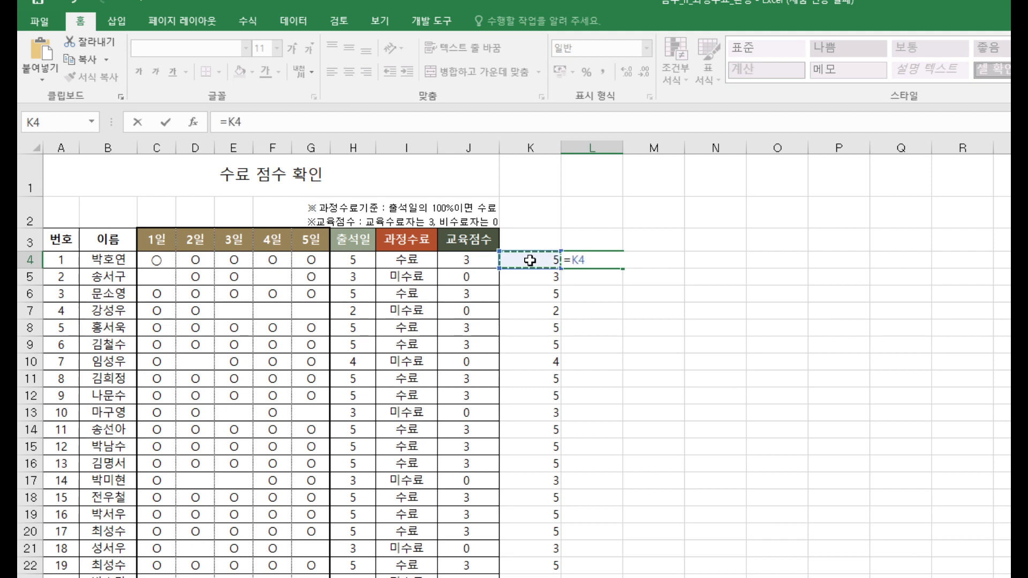
{"action": "type", "text": "=5"}
{"action": "key", "text": "Return"}
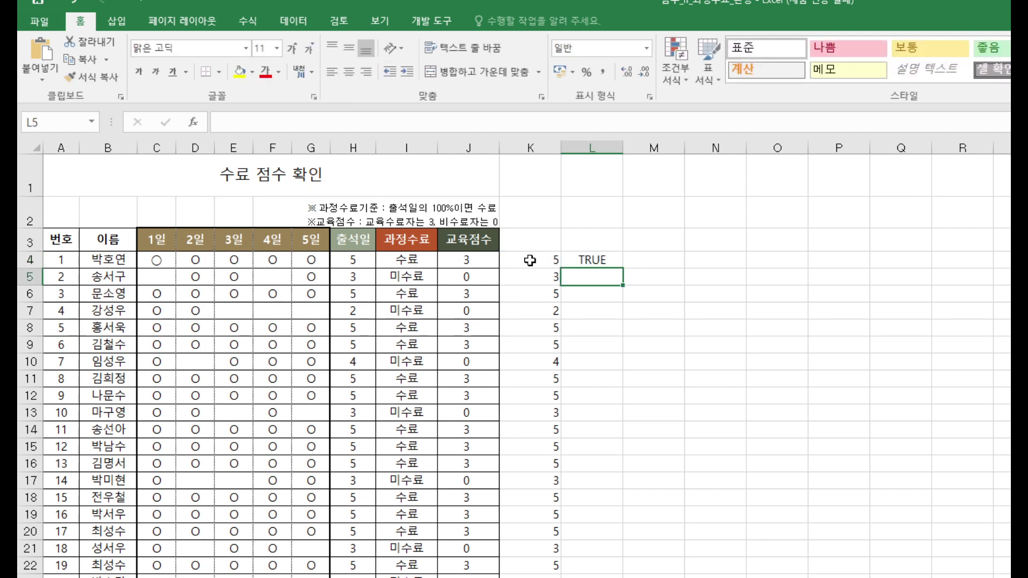
{"action": "left_click", "coordinate": [591, 260]}
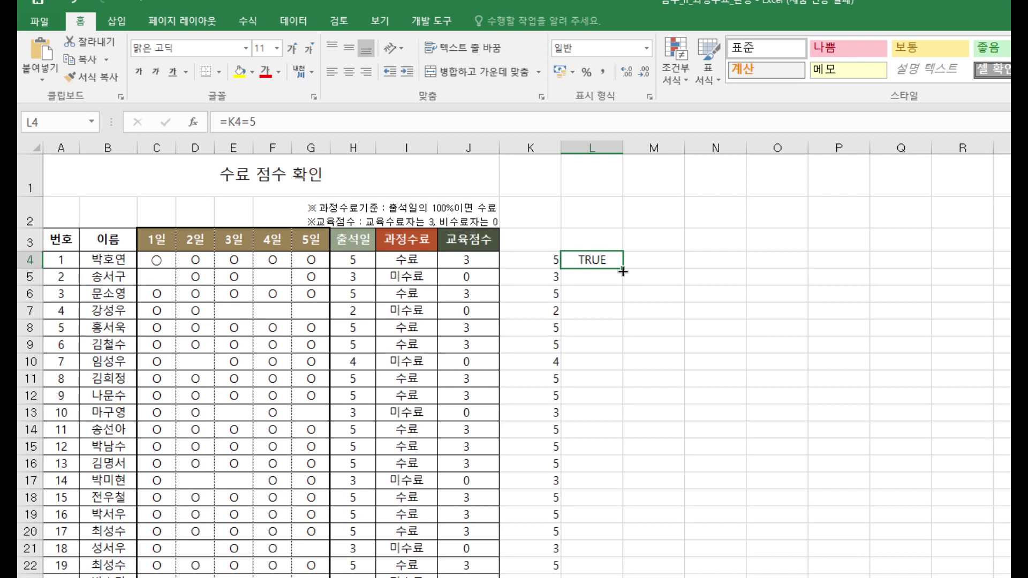
{"action": "left_click_drag", "start_coordinate": [623, 268], "coordinate": [624, 577]}
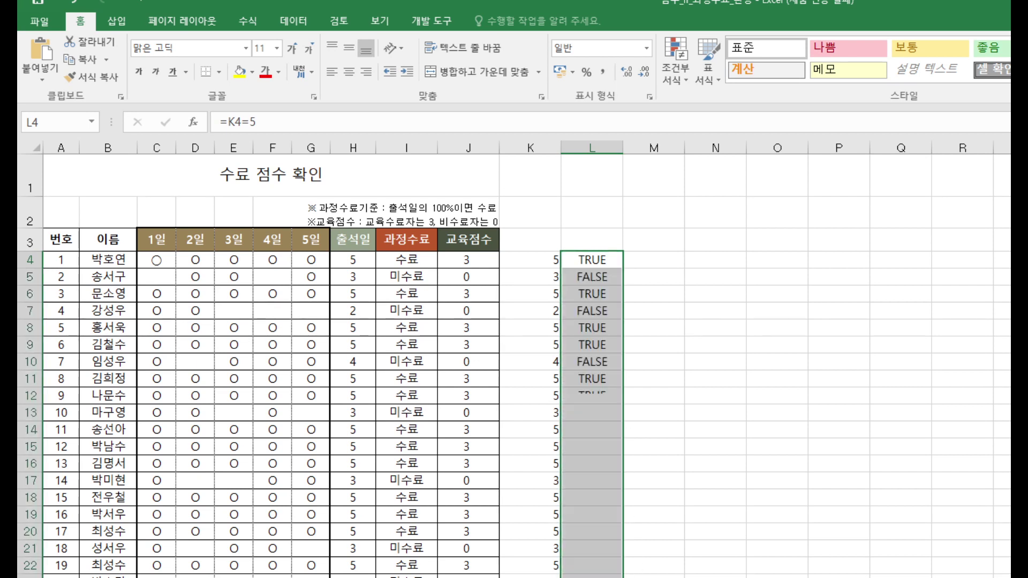
{"action": "left_click", "coordinate": [591, 260]}
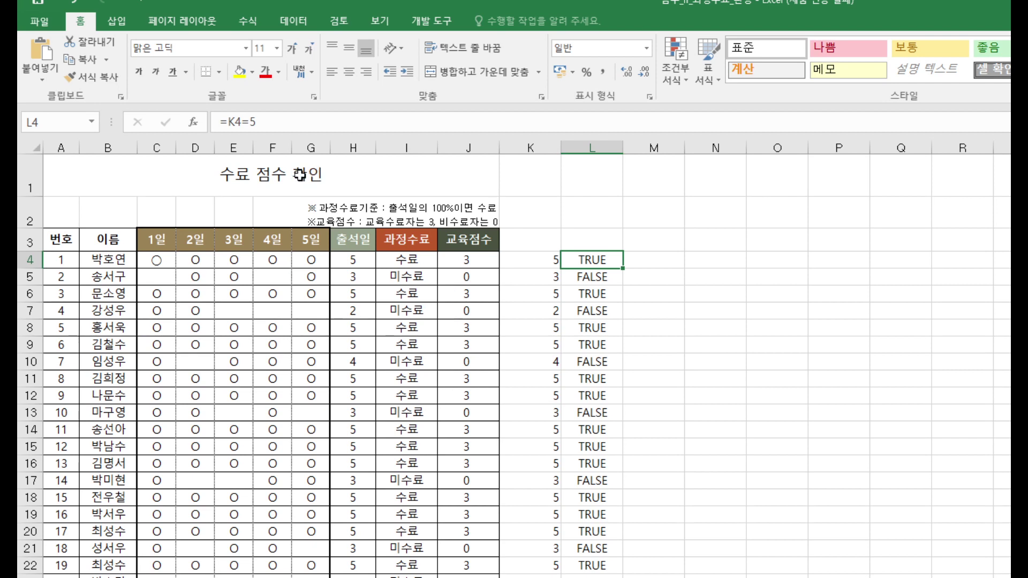
{"action": "left_click", "coordinate": [229, 120]}
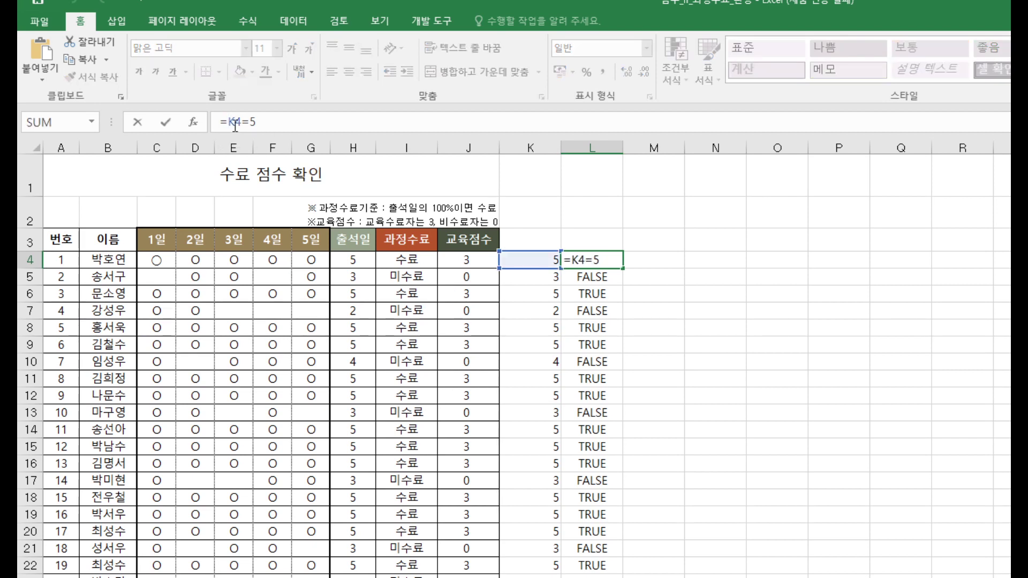
{"action": "type", "text": "if"}
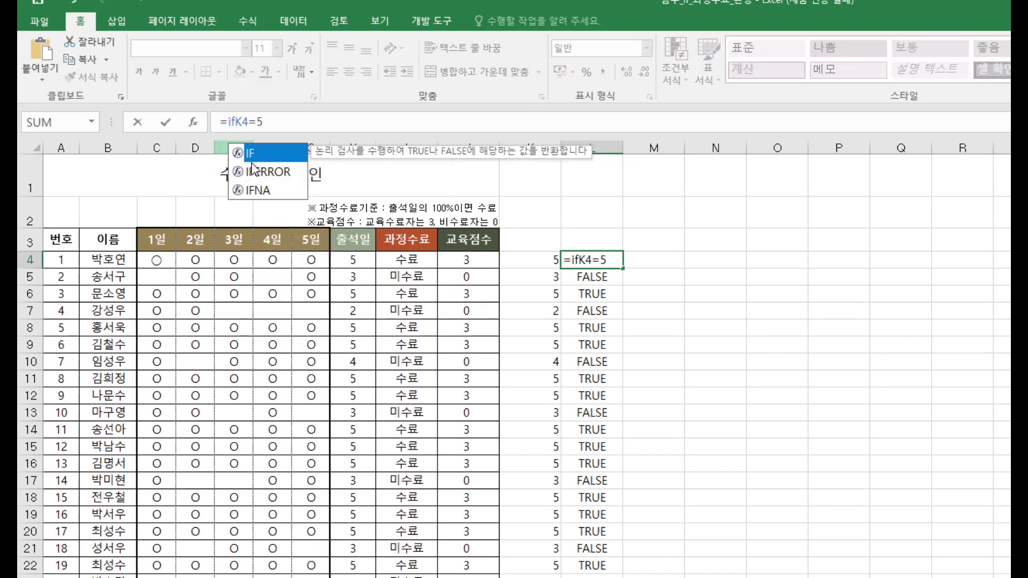
{"action": "double_click", "coordinate": [267, 153]}
{"action": "left_click", "coordinate": [297, 123]}
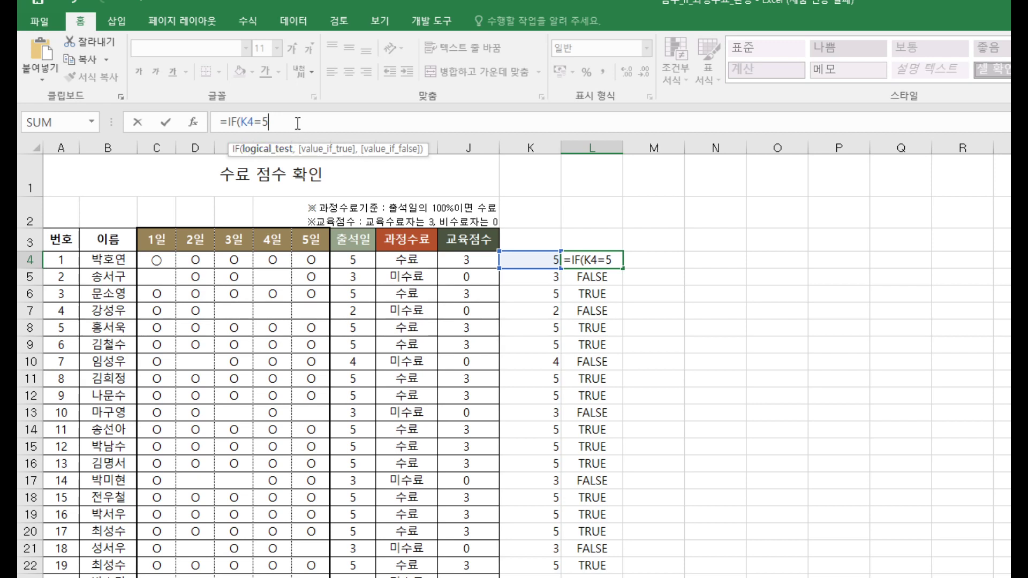
{"action": "type", "text": ","}
{"action": "key", "text": "Return"}
{"action": "left_click", "coordinate": [566, 241]}
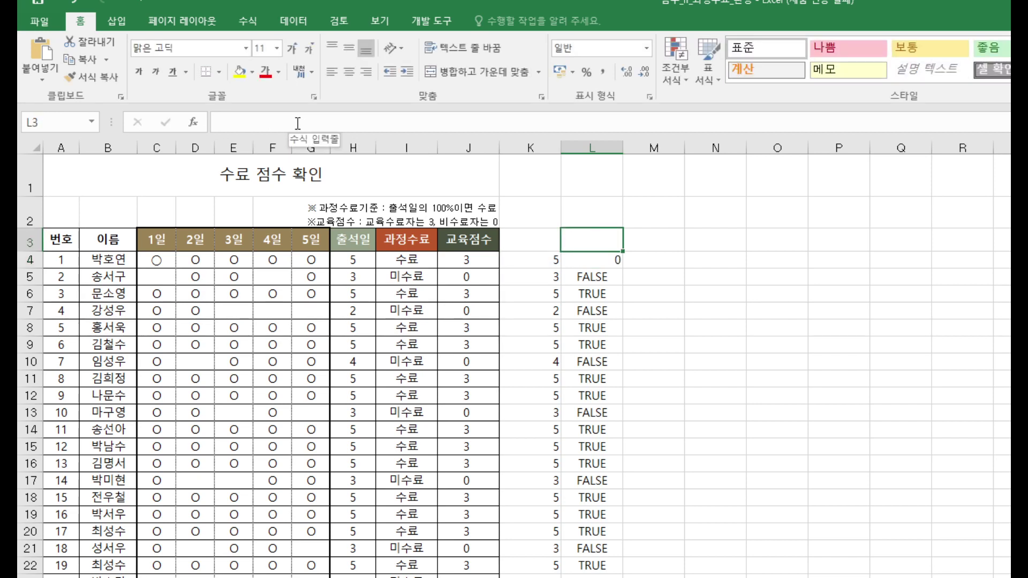
{"action": "left_click", "coordinate": [596, 259]}
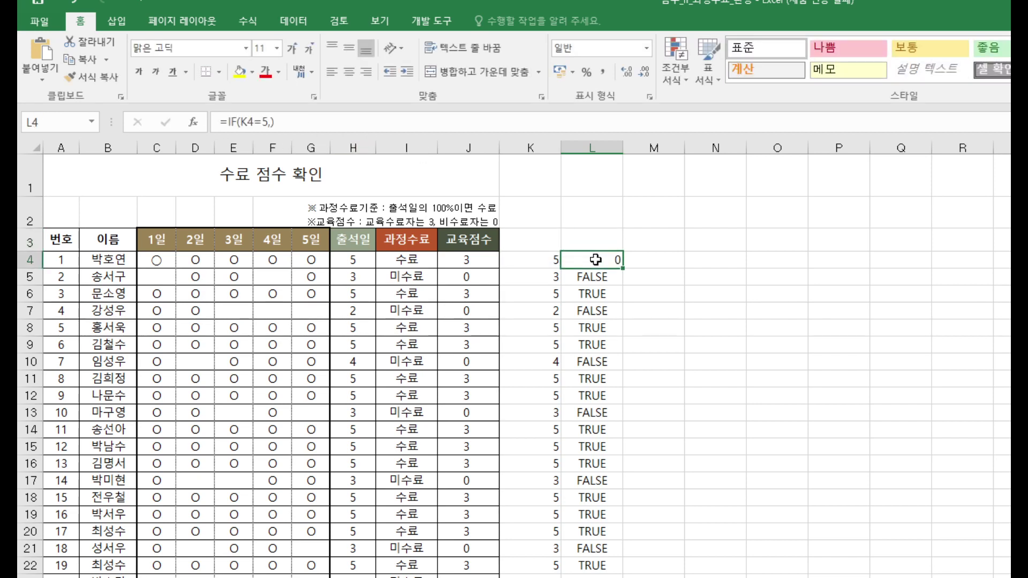
{"action": "key", "text": "ctrl+z"}
Change L4 to the formula =IF(K4=5,"수료","마수료") and fill it down column L for all the students
{"action": "left_click", "coordinate": [230, 123]}
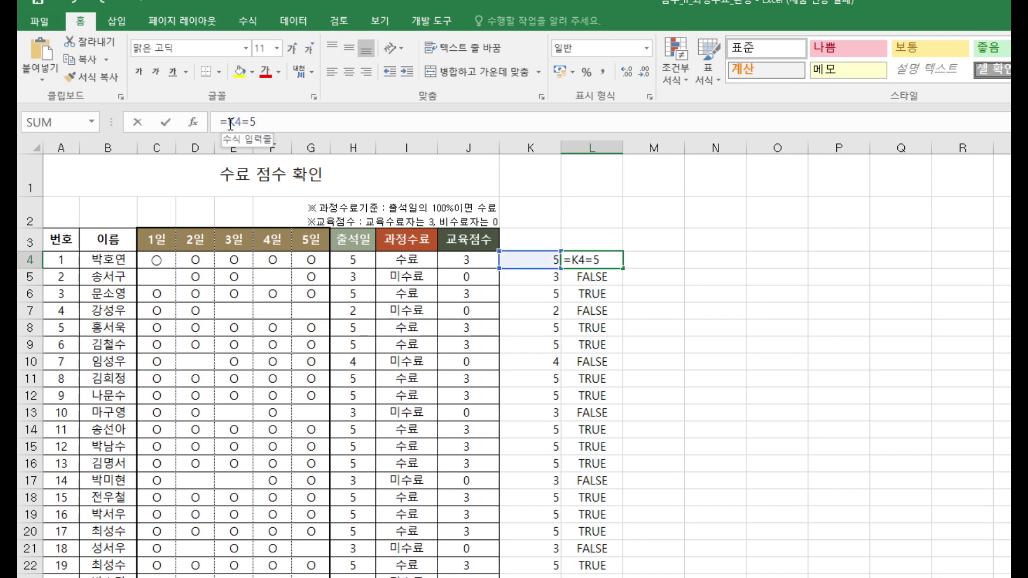
{"action": "type", "text": "if"}
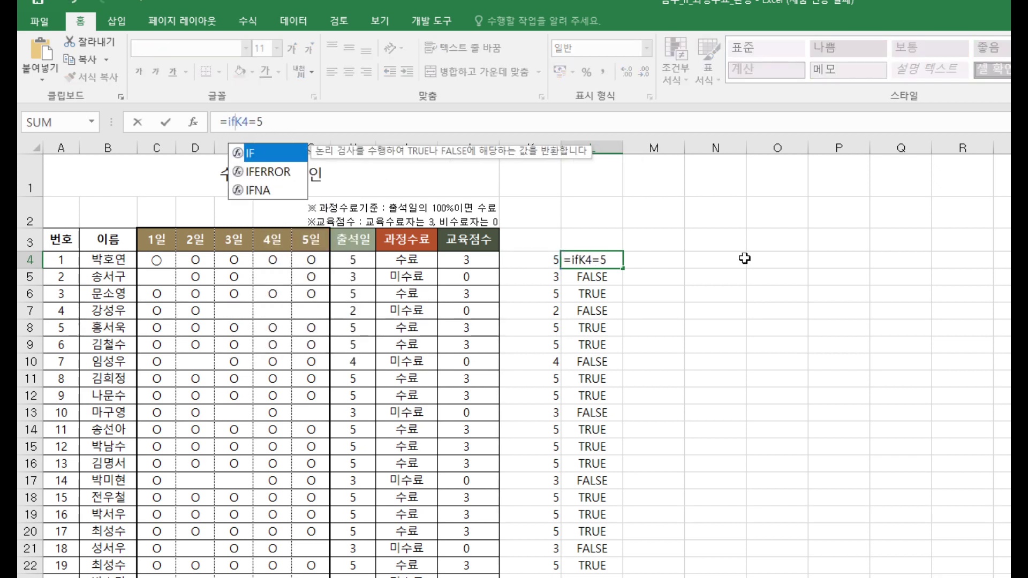
{"action": "double_click", "coordinate": [287, 152]}
{"action": "left_click", "coordinate": [316, 123]}
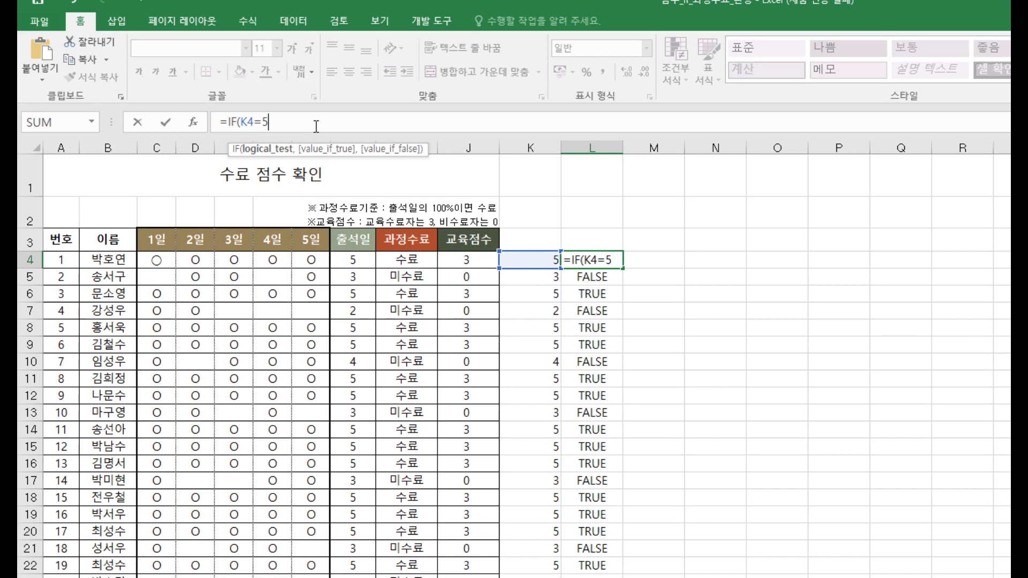
{"action": "type", "text": ","}
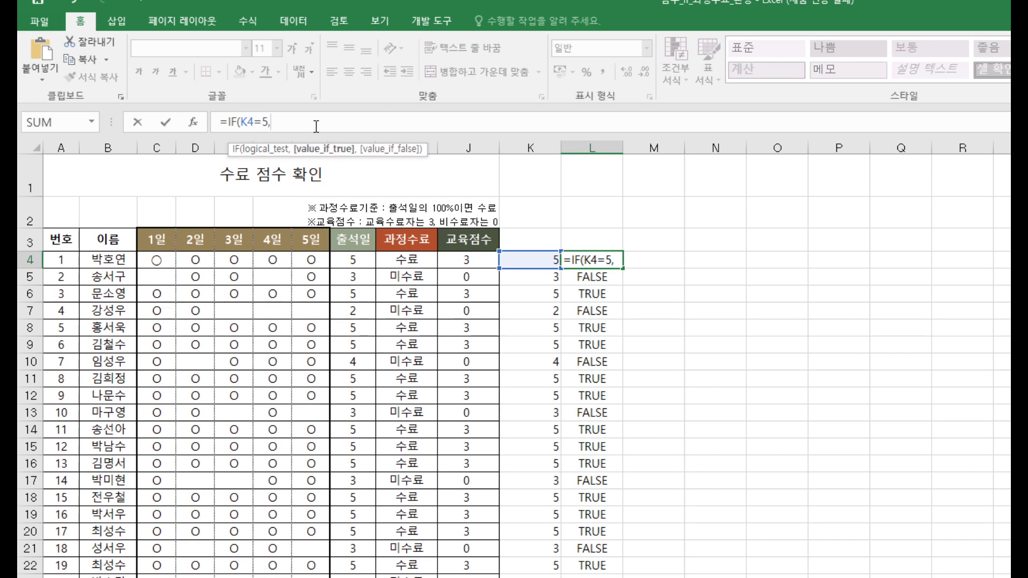
{"action": "type", "text": "\"수료"}
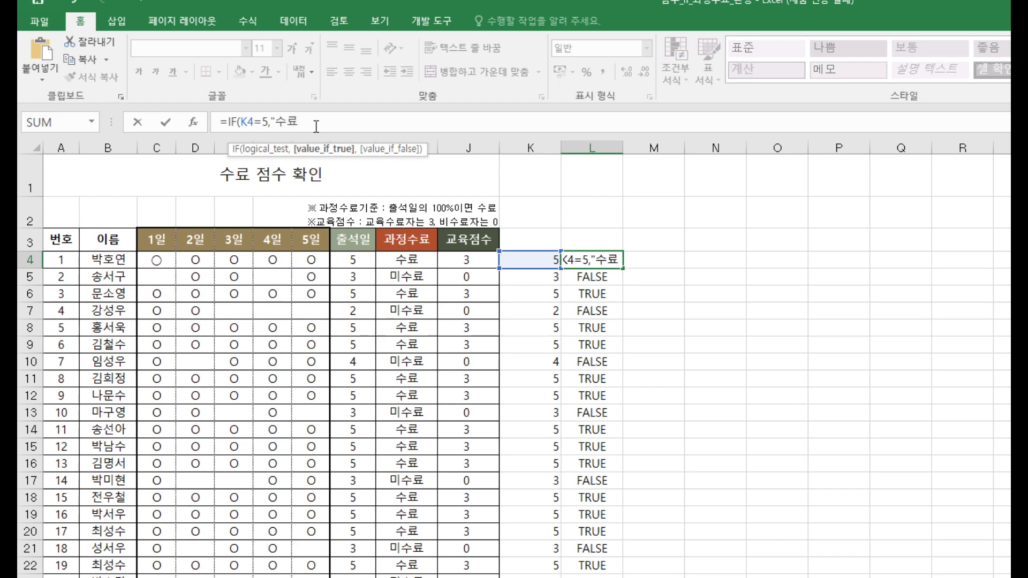
{"action": "type", "text": "\",\"ㅁ"}
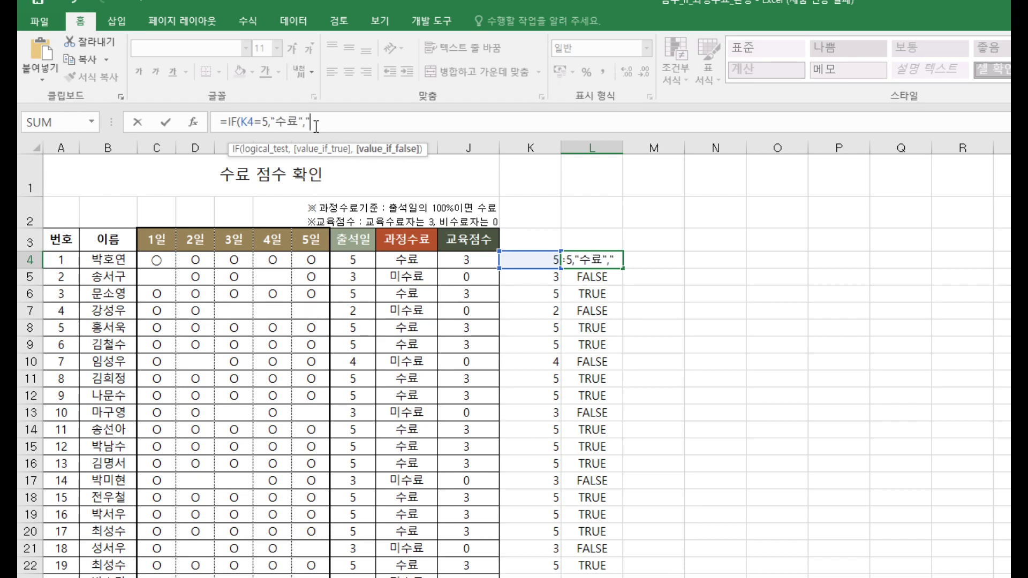
{"action": "type", "text": "ㅏ"}
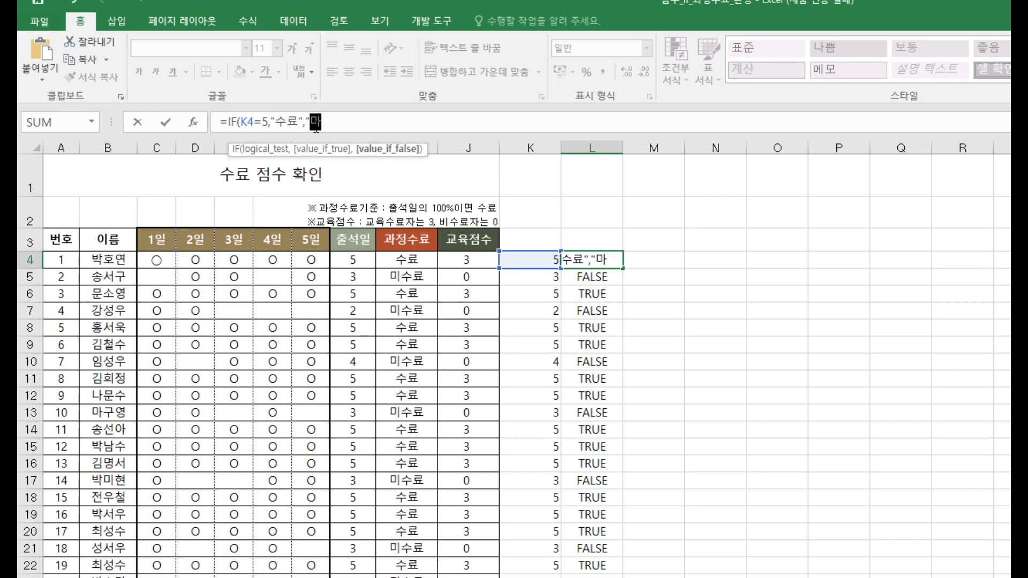
{"action": "type", "text": "수료\""}
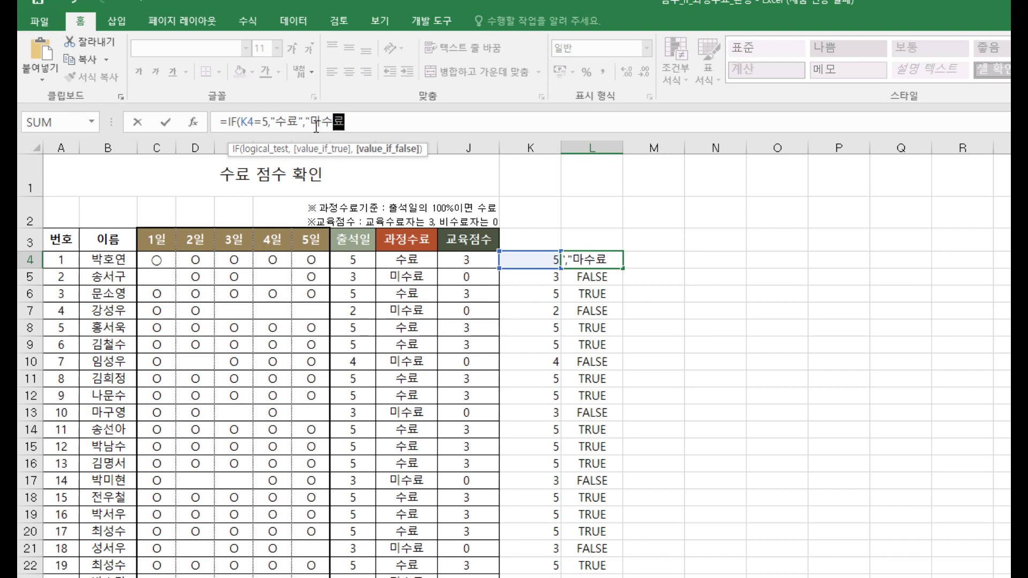
{"action": "type", "text": ")"}
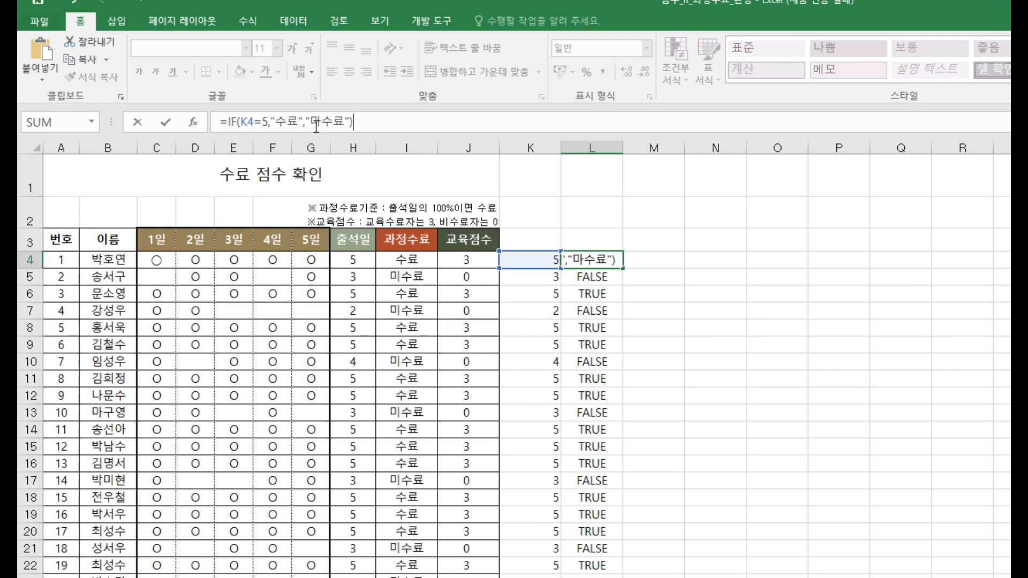
{"action": "key", "text": "Return"}
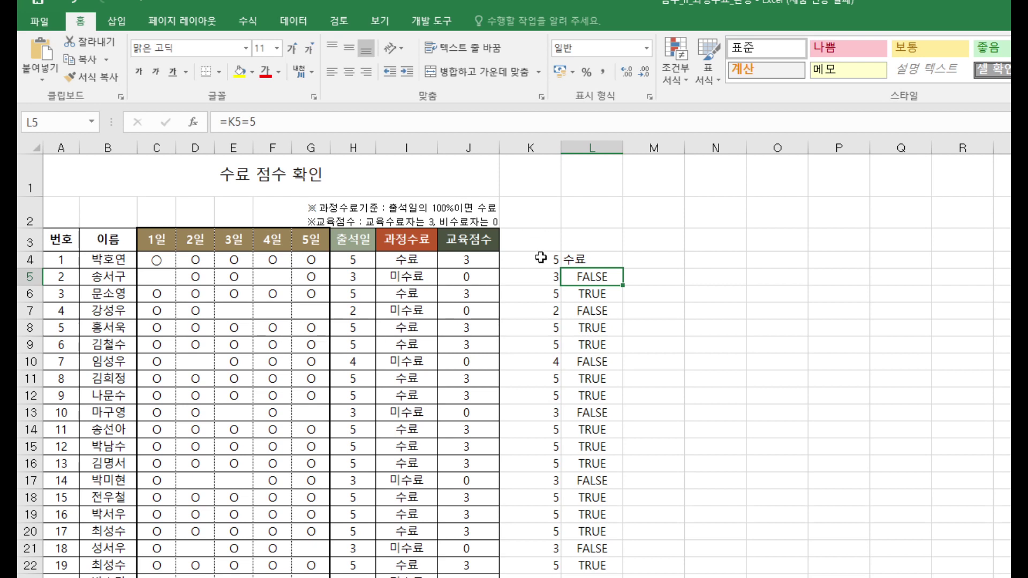
{"action": "left_click", "coordinate": [565, 260]}
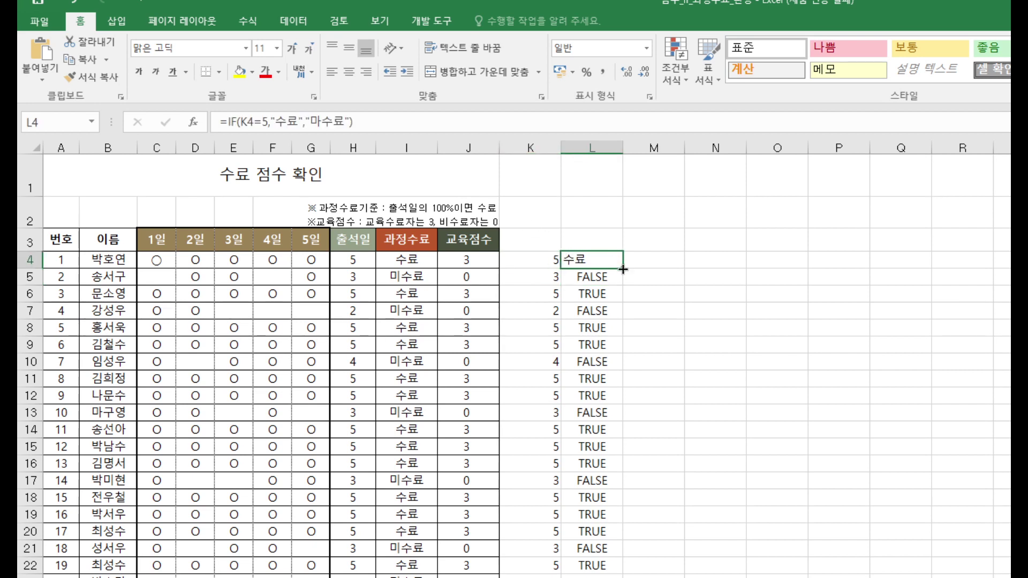
{"action": "left_click_drag", "start_coordinate": [621, 269], "coordinate": [588, 576]}
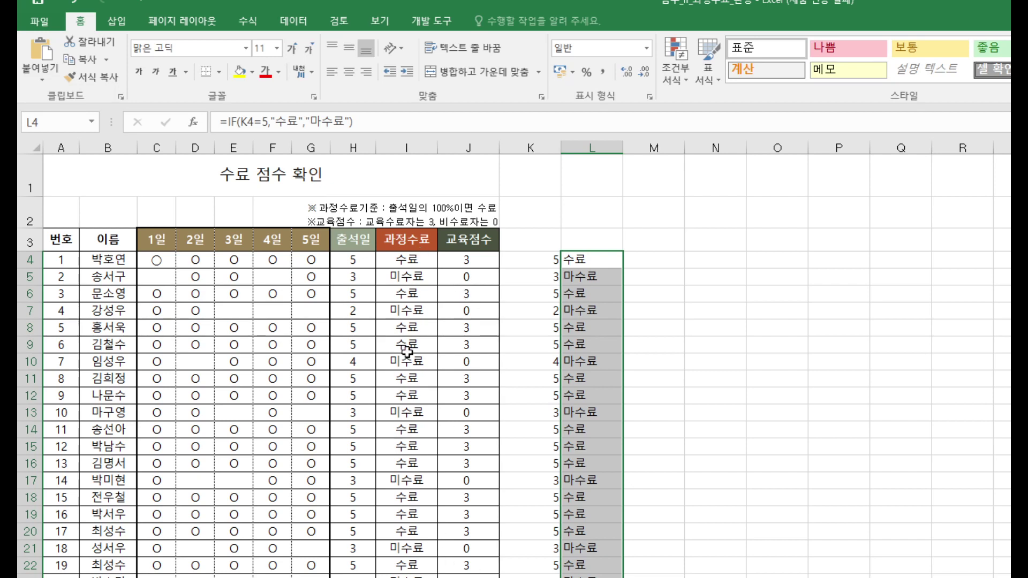
Clear the IF formulas from column L, starting at L4, for all the students
{"action": "left_click", "coordinate": [605, 260]}
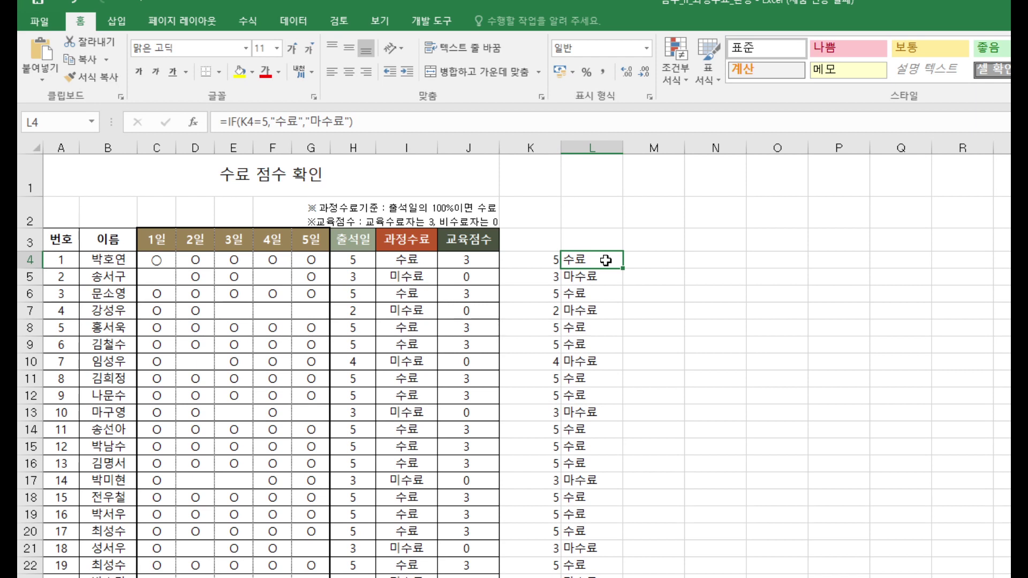
{"action": "left_click_drag", "start_coordinate": [606, 260], "coordinate": [602, 576]}
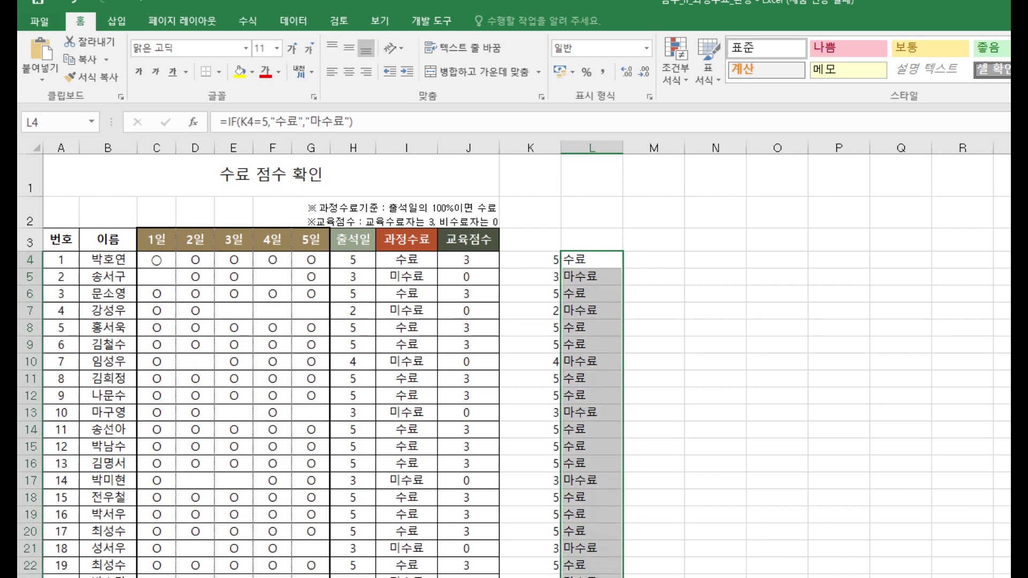
{"action": "key", "text": "Delete"}
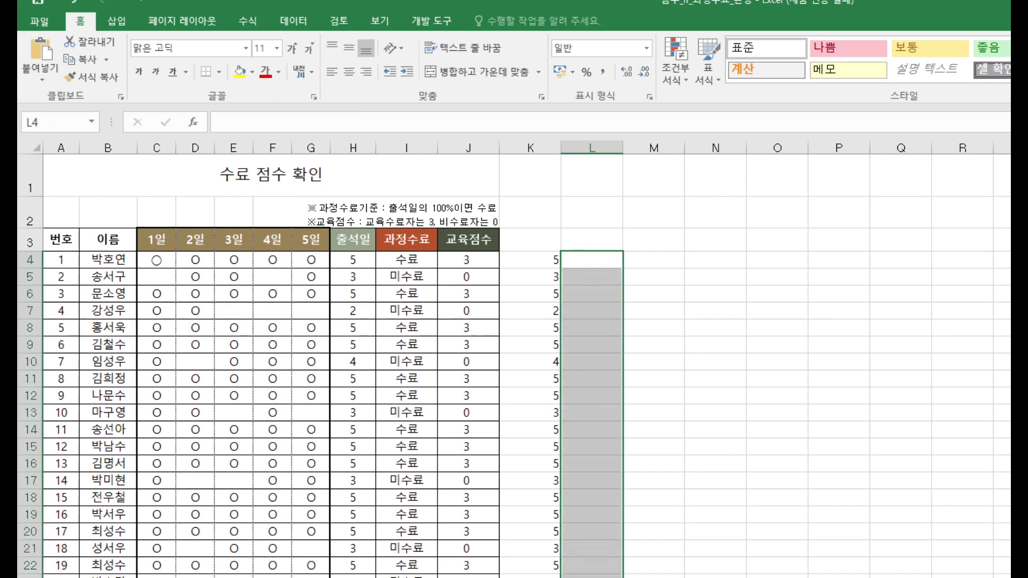
Enter the comparison =K4=5 in the emptied L4 and fill it down column L for all the students
{"action": "left_click", "coordinate": [580, 262]}
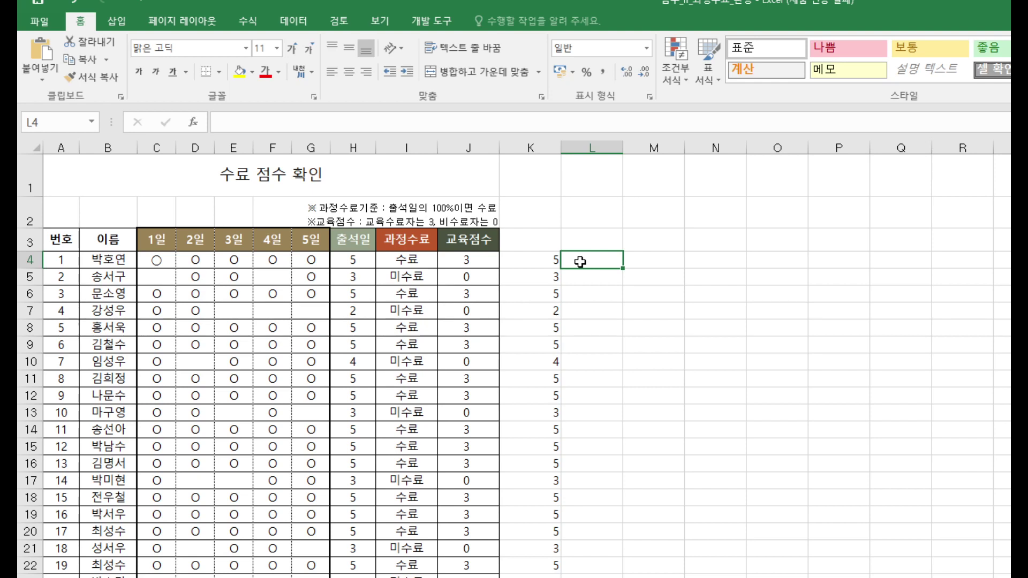
{"action": "type", "text": "="}
{"action": "left_click", "coordinate": [538, 262]}
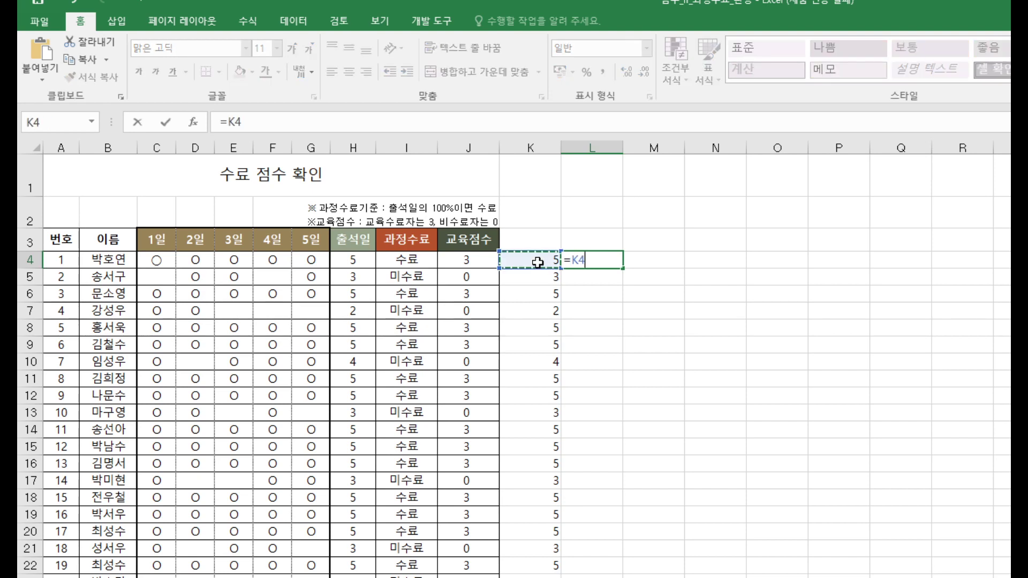
{"action": "type", "text": "="}
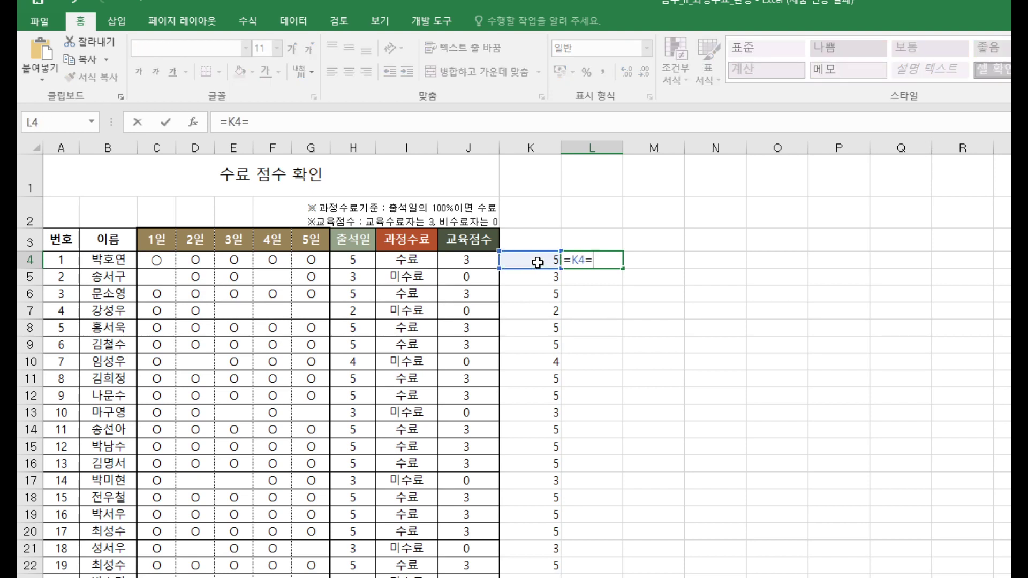
{"action": "type", "text": "5"}
{"action": "key", "text": "Return"}
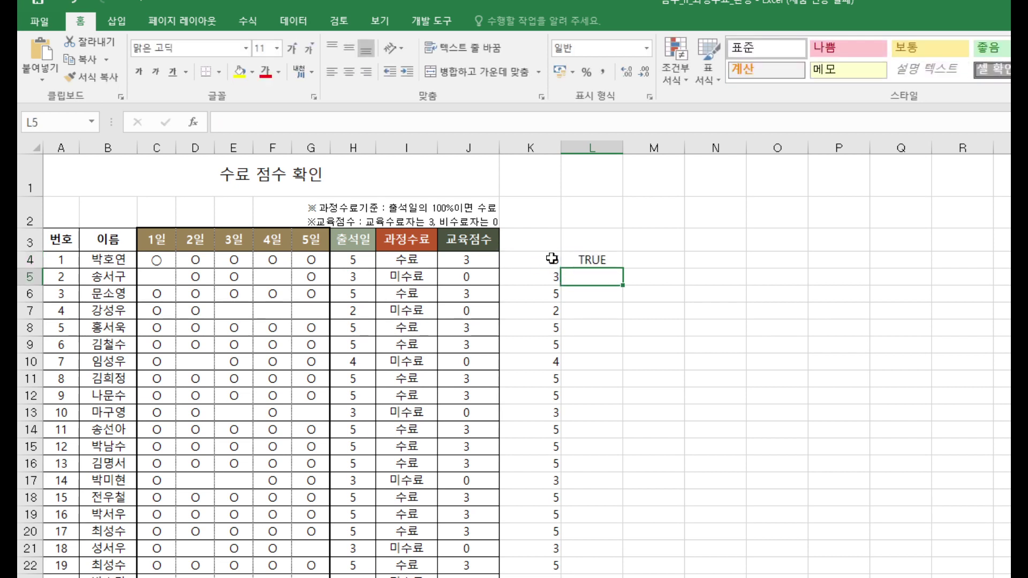
{"action": "left_click", "coordinate": [593, 258]}
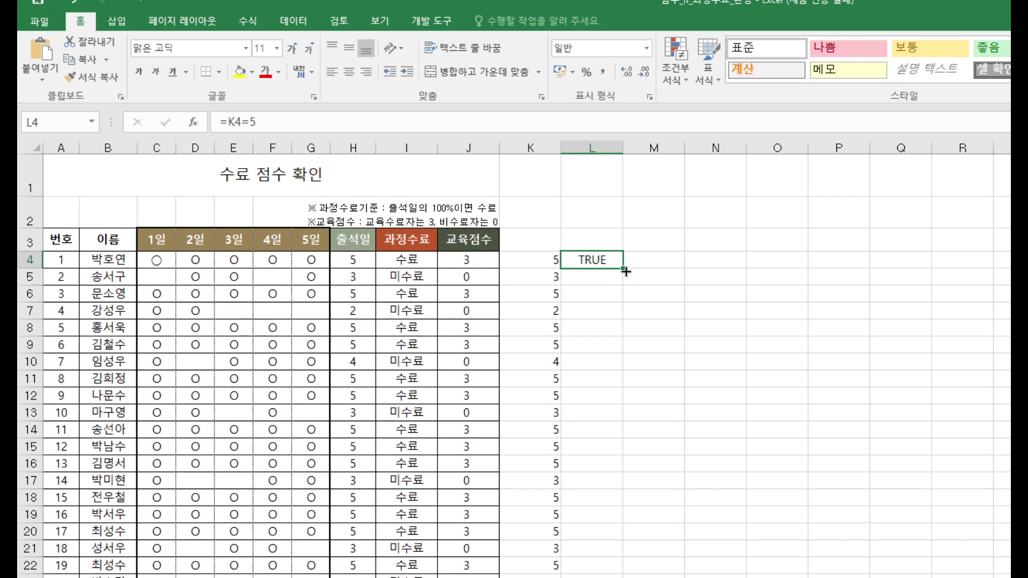
{"action": "left_click_drag", "start_coordinate": [626, 272], "coordinate": [637, 576]}
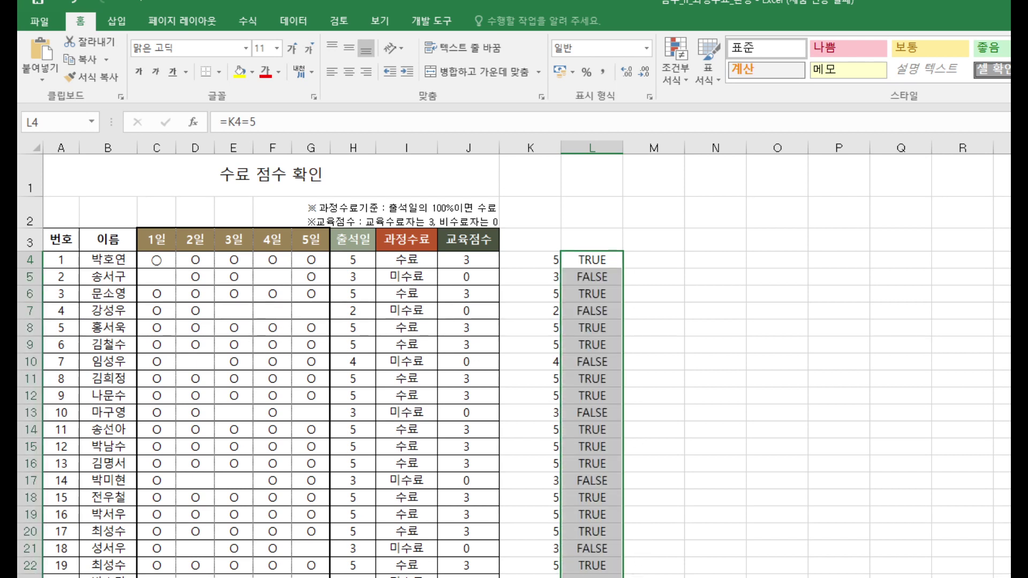
{"action": "left_click", "coordinate": [594, 278]}
{"action": "left_click", "coordinate": [555, 277]}
{"action": "left_click", "coordinate": [606, 278]}
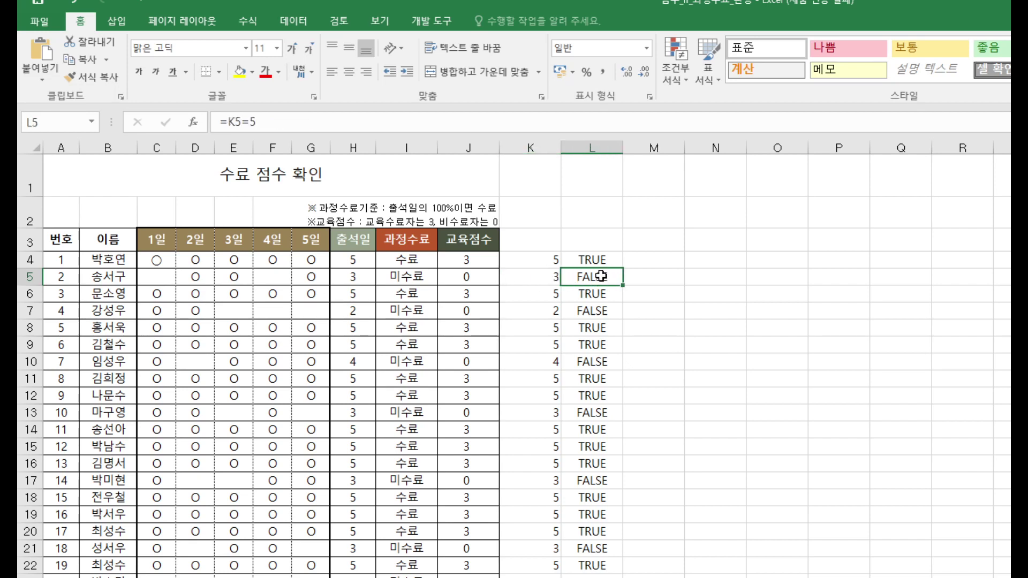
{"action": "left_click", "coordinate": [536, 256]}
Wrap the existing comparison K4=5 in cell L4 in an IF function as its logical test
{"action": "left_click", "coordinate": [593, 260]}
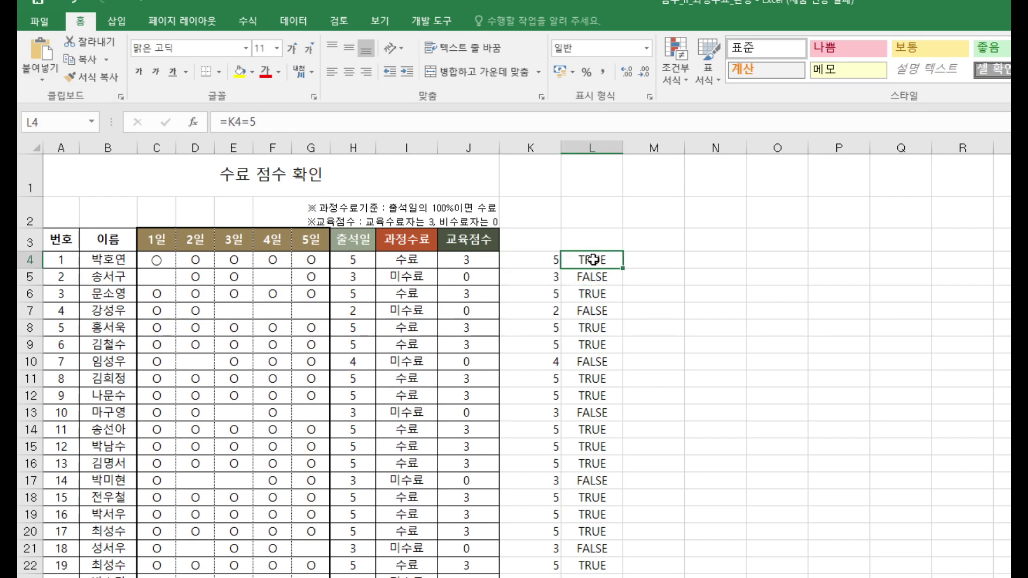
{"action": "left_click", "coordinate": [229, 124]}
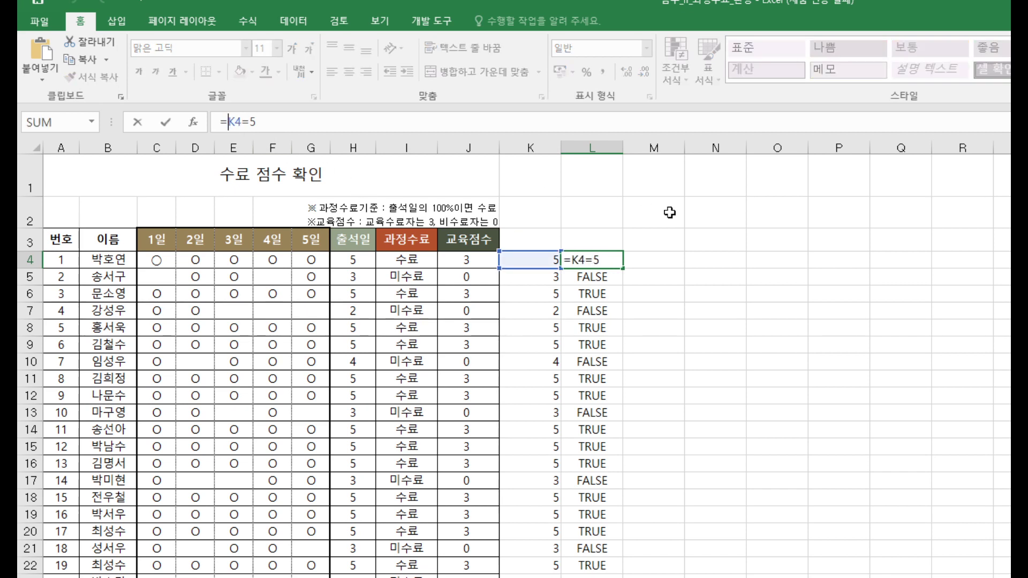
{"action": "key", "text": "shift+End"}
{"action": "key", "text": "Left"}
{"action": "type", "text": "if"}
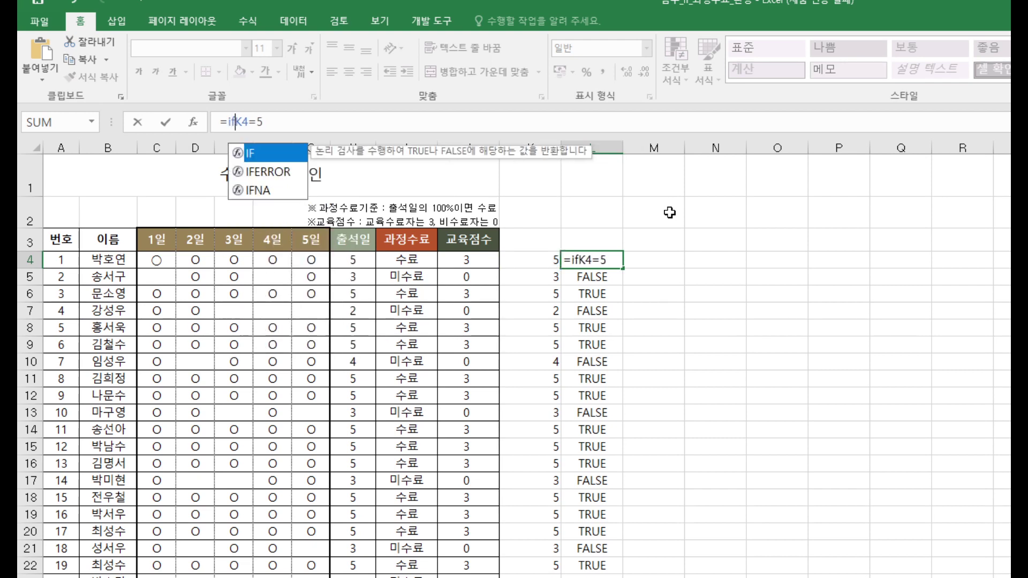
{"action": "double_click", "coordinate": [278, 152]}
{"action": "left_click", "coordinate": [310, 126]}
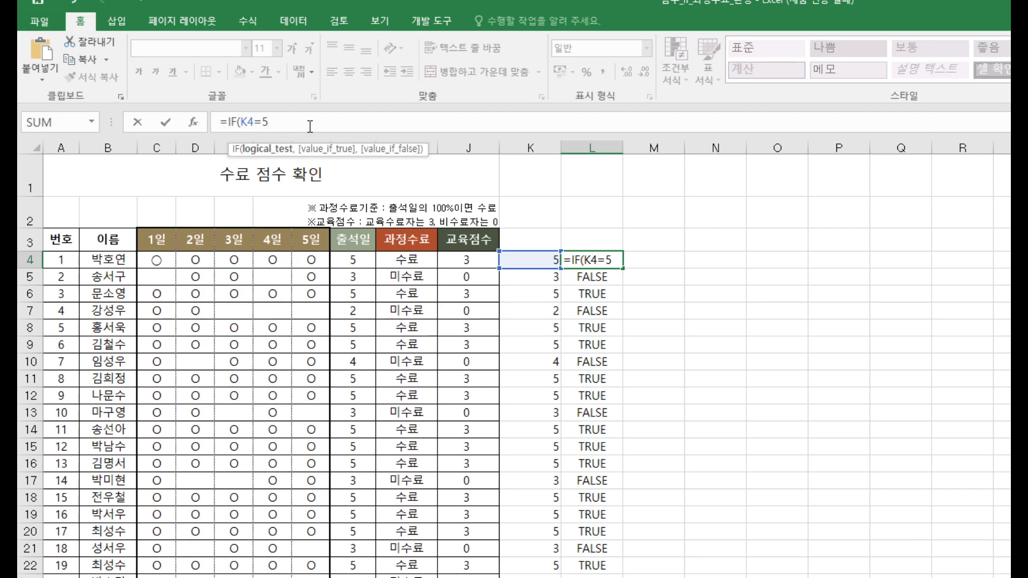
Complete L4 as =IF(K4=5,"수료","미수료") and fill it down column L for all the students
{"action": "type", "text": ",\""}
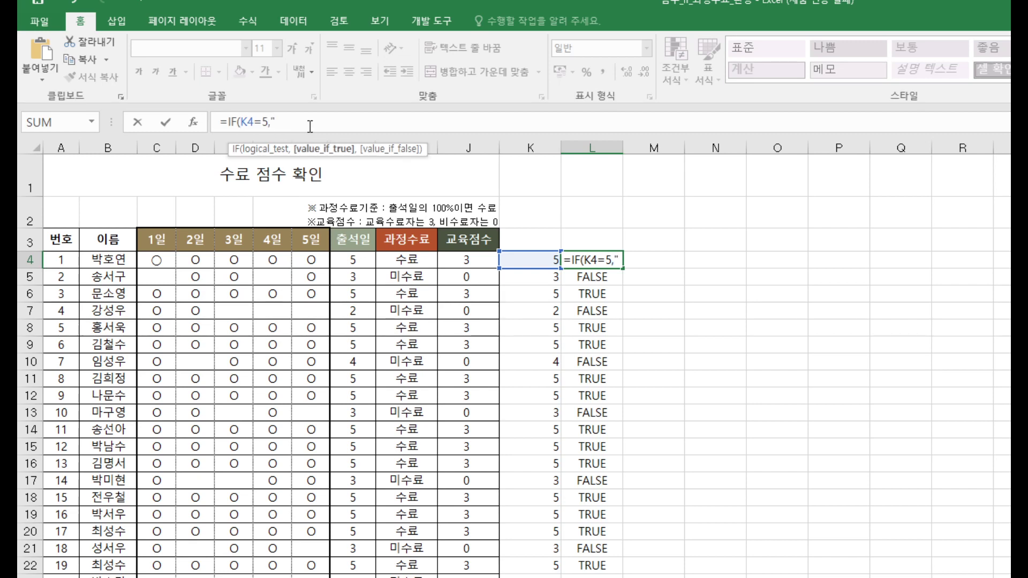
{"action": "type", "text": "수"}
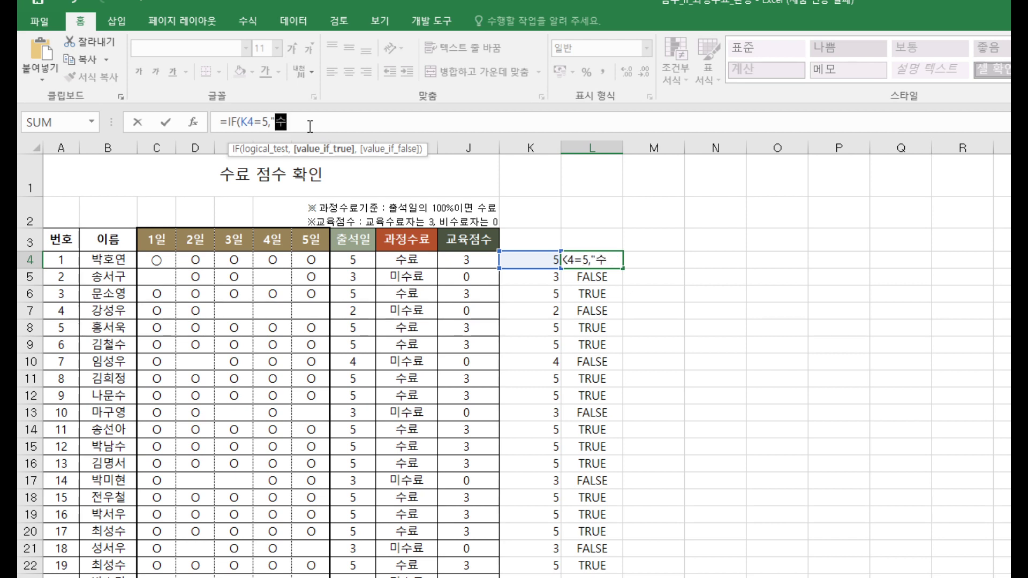
{"action": "type", "text": "료\""}
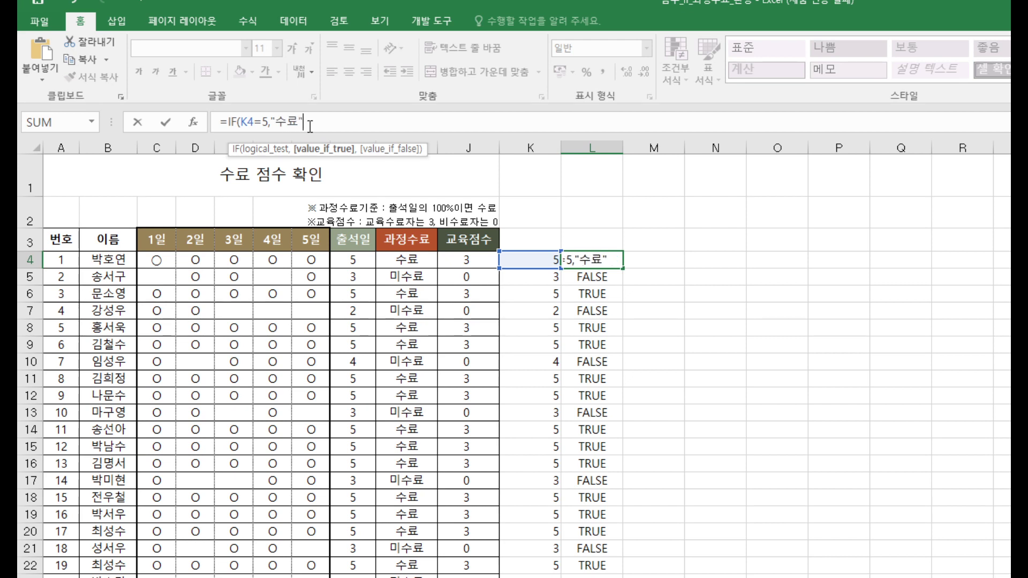
{"action": "type", "text": ","}
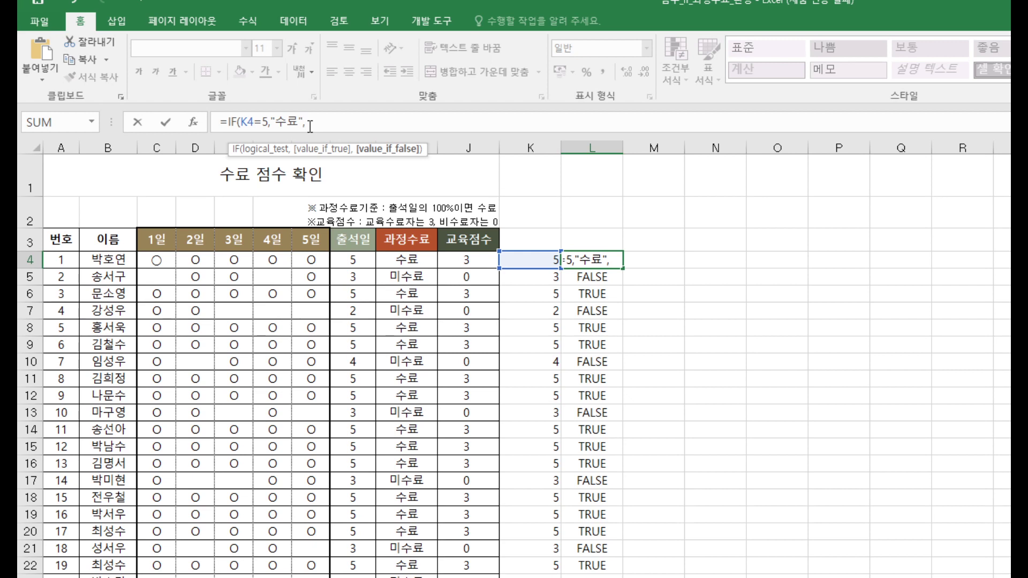
{"action": "type", "text": "\"ㅁㅣㅅ"}
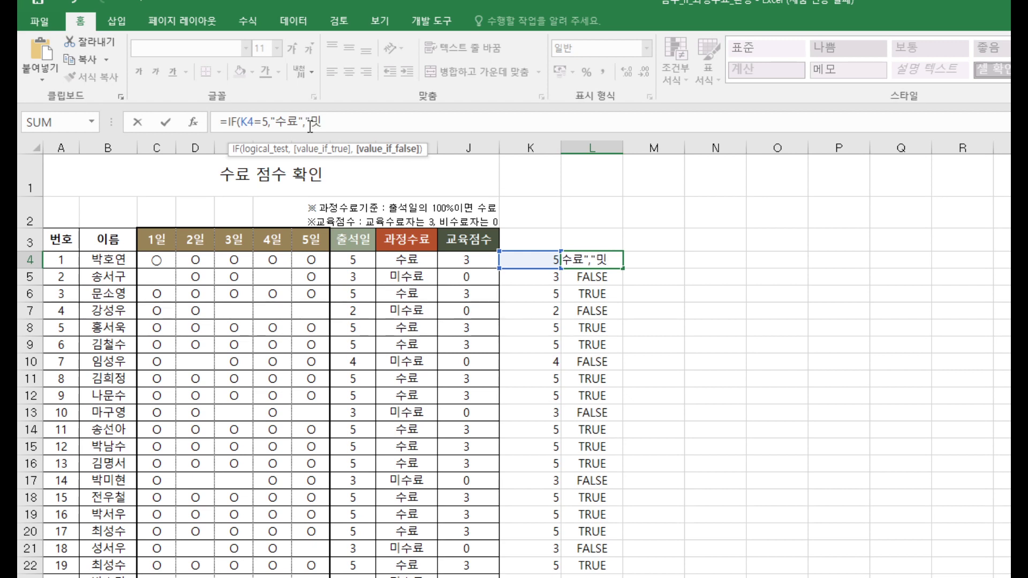
{"action": "type", "text": "ㅜㄹㅛ"}
{"action": "type", "text": "\""}
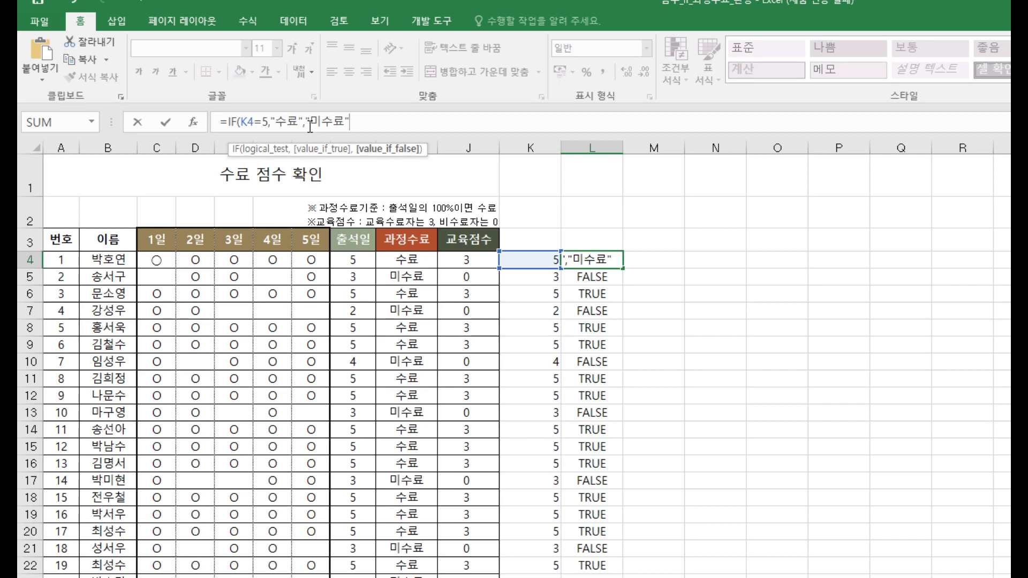
{"action": "type", "text": ")"}
{"action": "key", "text": "Return"}
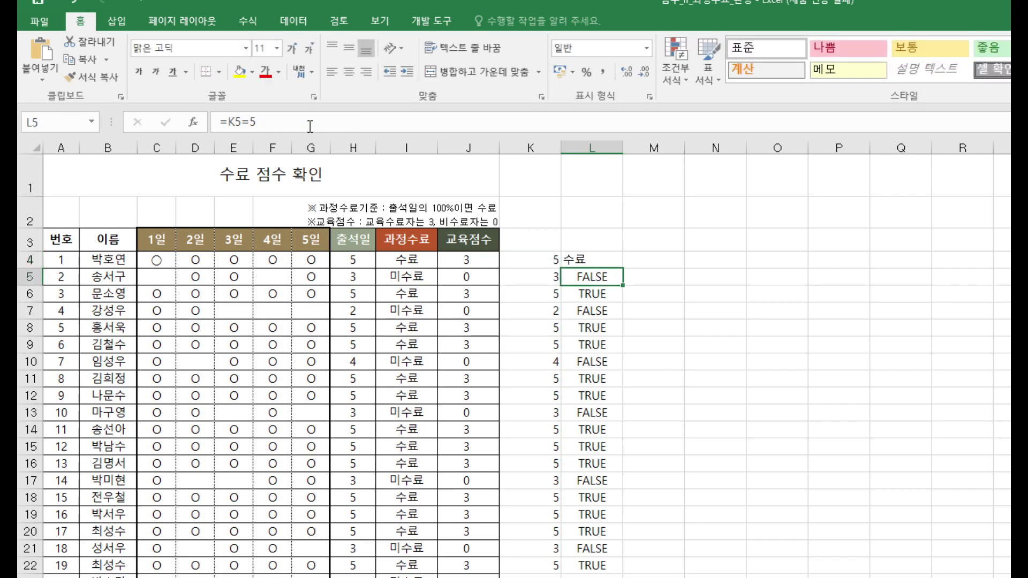
{"action": "left_click", "coordinate": [586, 259]}
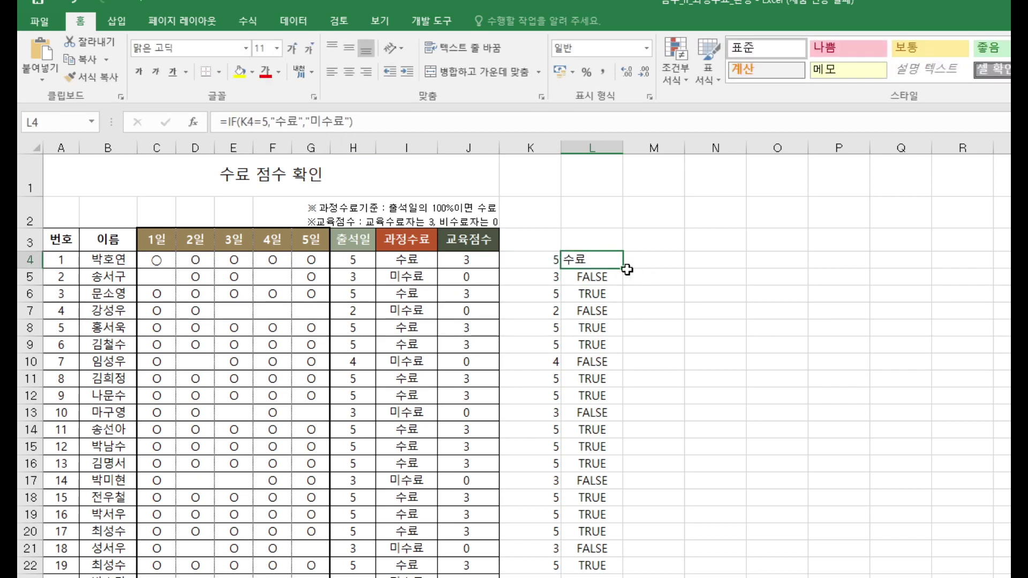
{"action": "left_click_drag", "start_coordinate": [624, 269], "coordinate": [636, 577]}
Test the completion status in M4 with the formula =L4="수료" and fill it down column M for all the students
{"action": "left_click", "coordinate": [654, 266]}
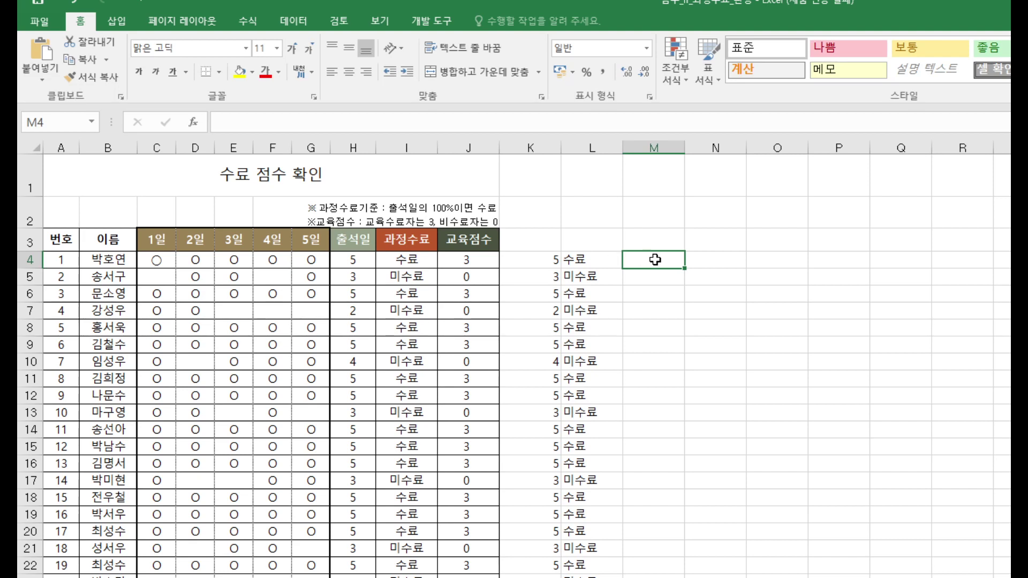
{"action": "type", "text": "="}
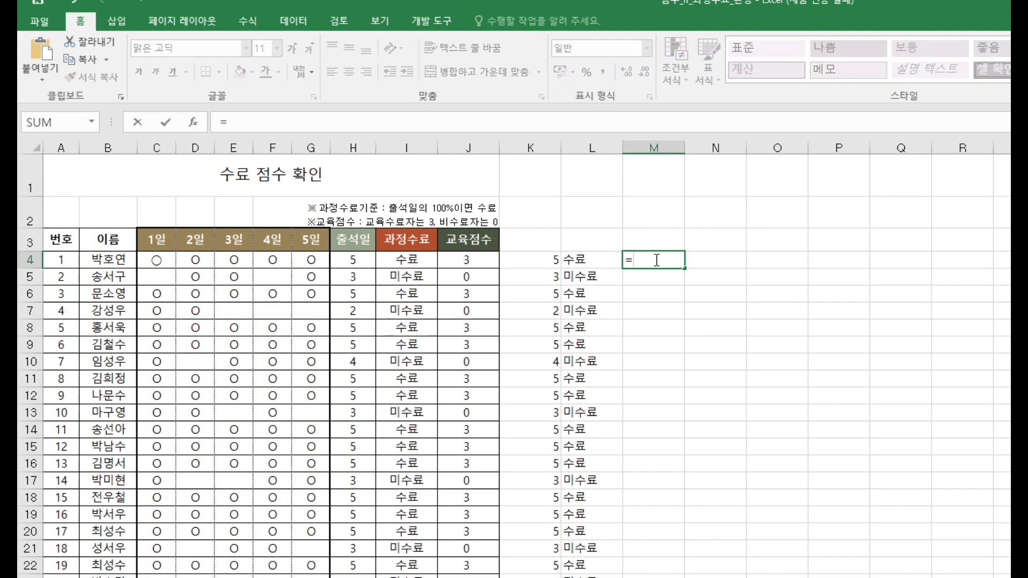
{"action": "left_click", "coordinate": [587, 258]}
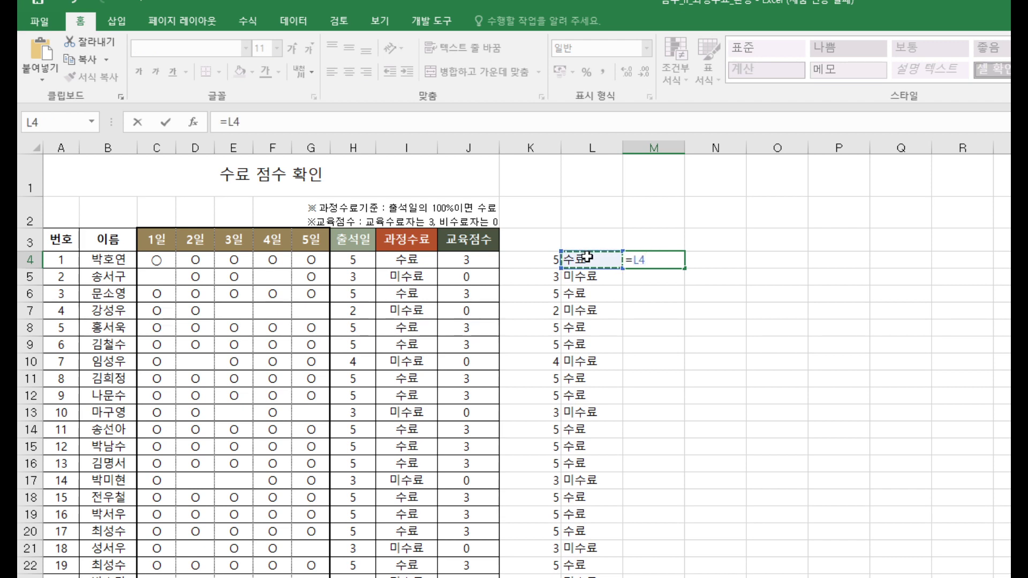
{"action": "type", "text": "=\"수료\""}
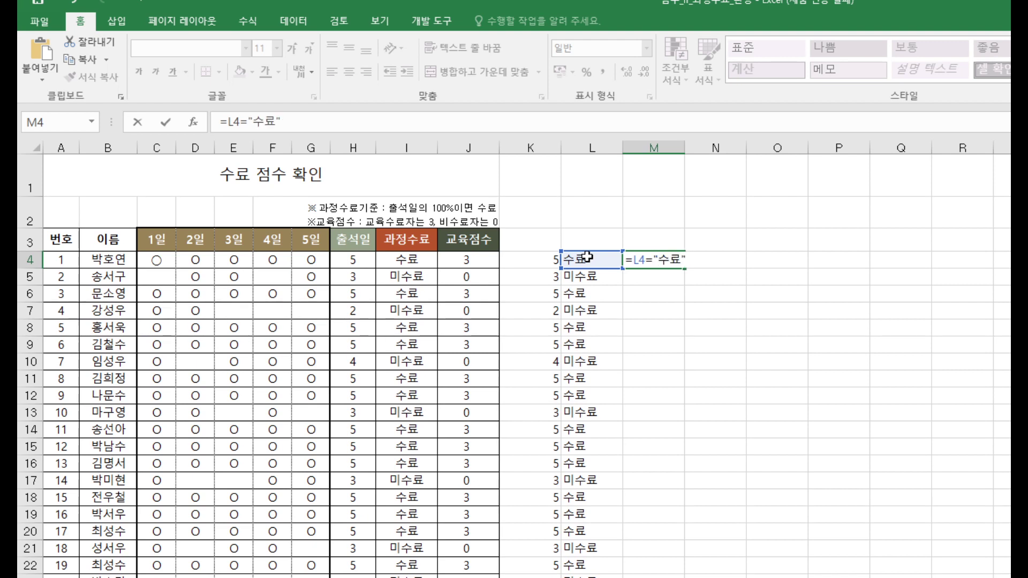
{"action": "key", "text": "Return"}
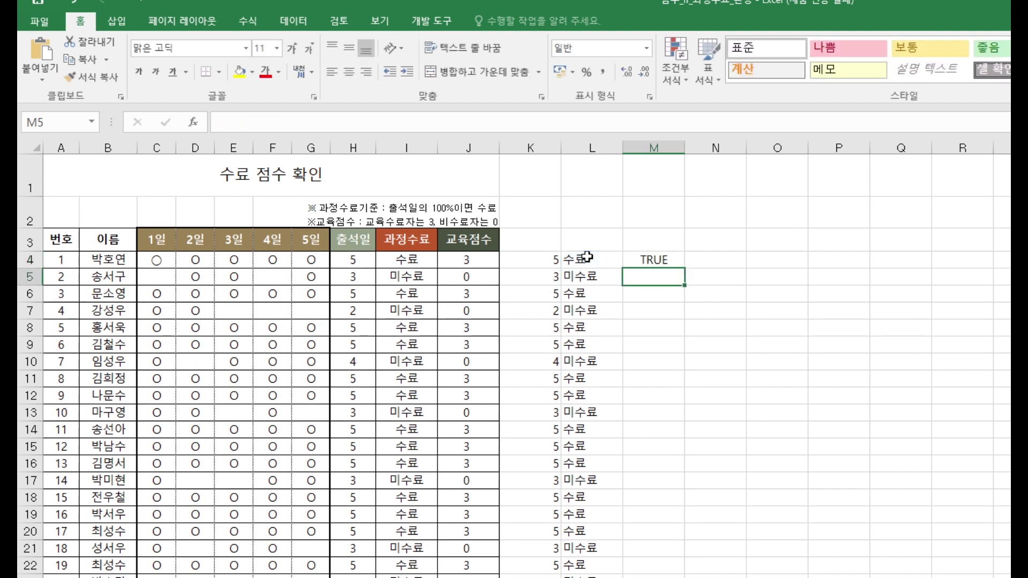
{"action": "left_click", "coordinate": [656, 256]}
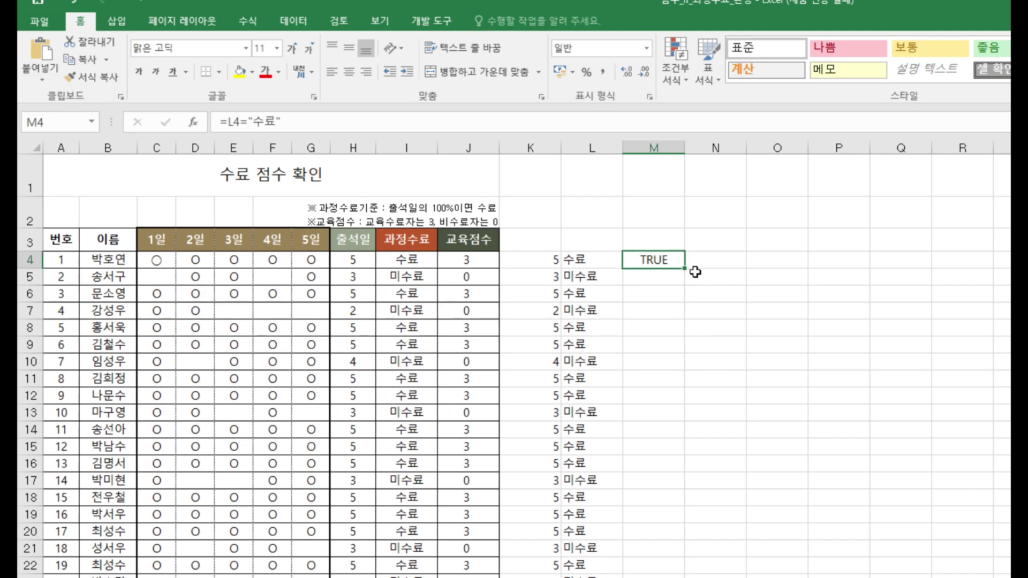
{"action": "left_click_drag", "start_coordinate": [685, 267], "coordinate": [691, 574]}
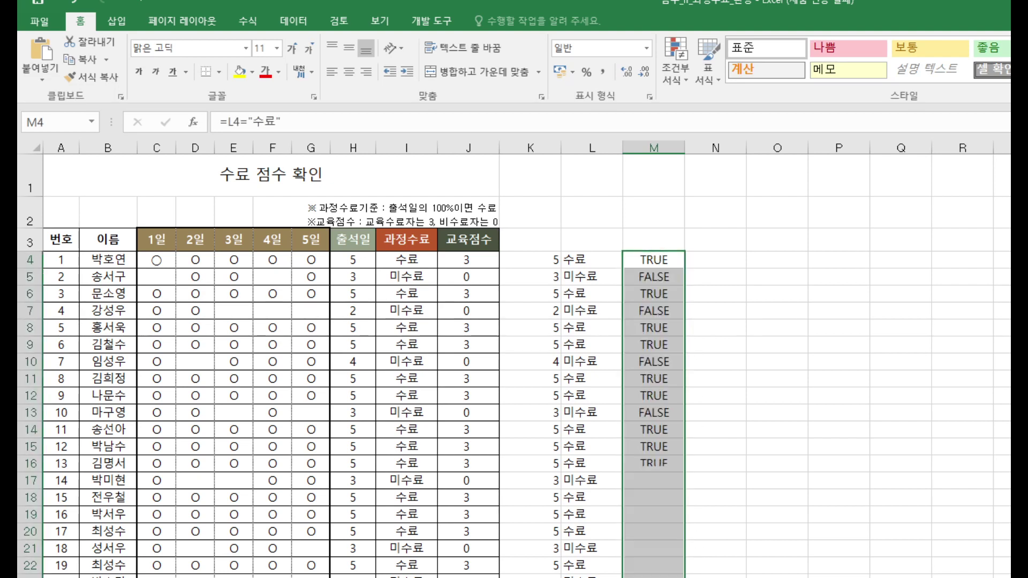
Change M4 to the formula =IF(L4="수료",3,0) and fill it down column M for all the students
{"action": "left_click", "coordinate": [654, 257]}
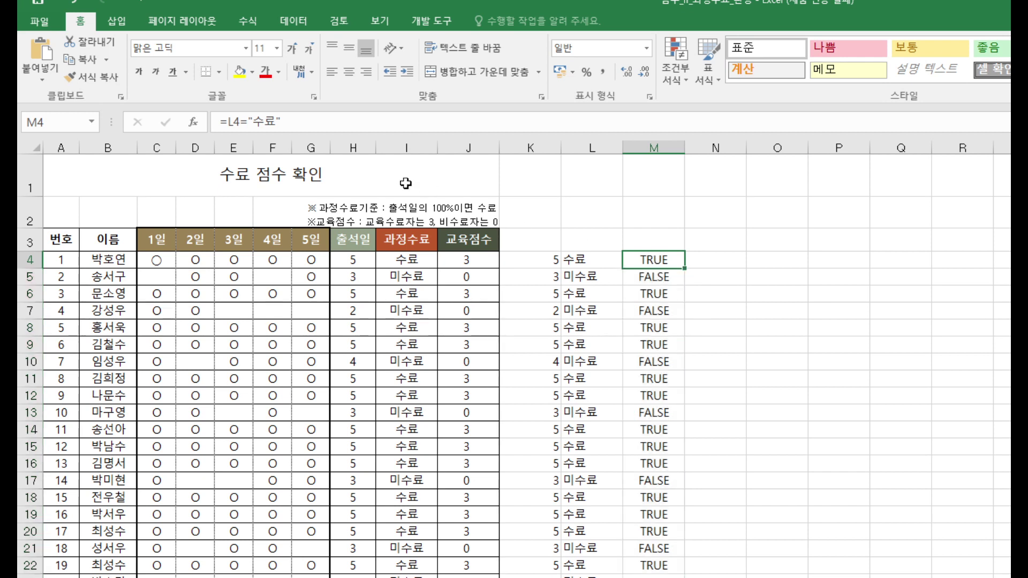
{"action": "left_click", "coordinate": [231, 121]}
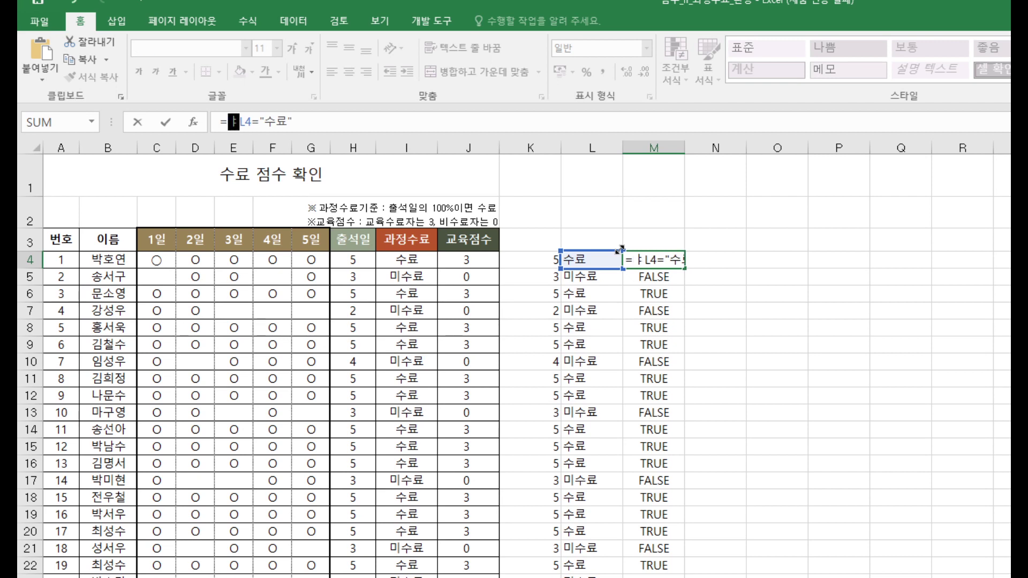
{"action": "type", "text": "if"}
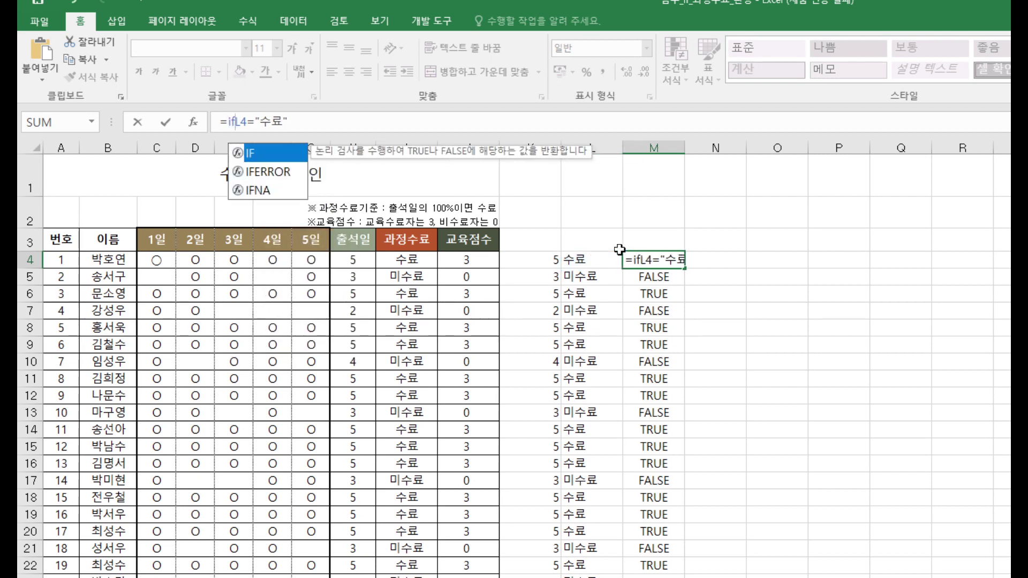
{"action": "double_click", "coordinate": [266, 153]}
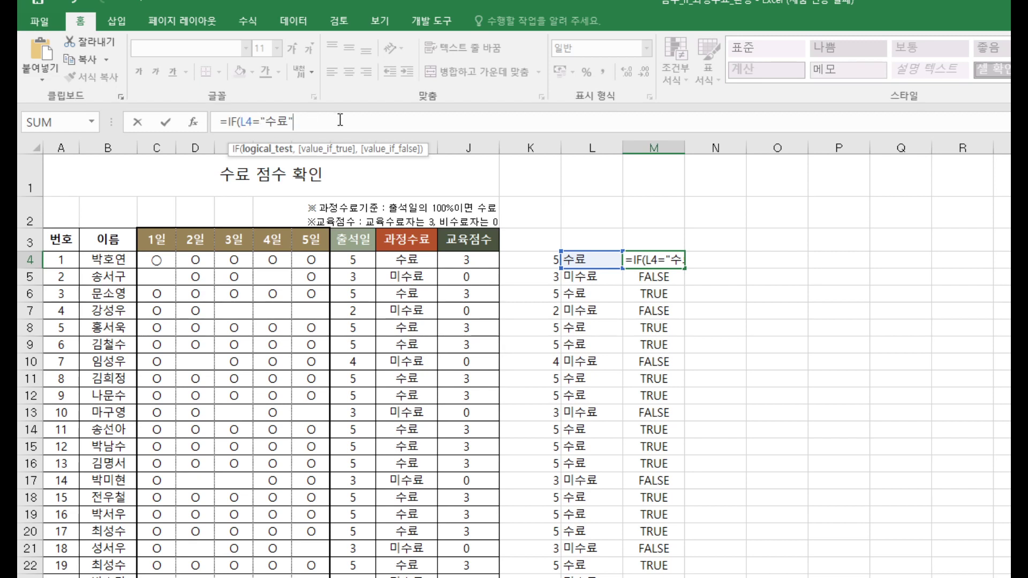
{"action": "type", "text": ","}
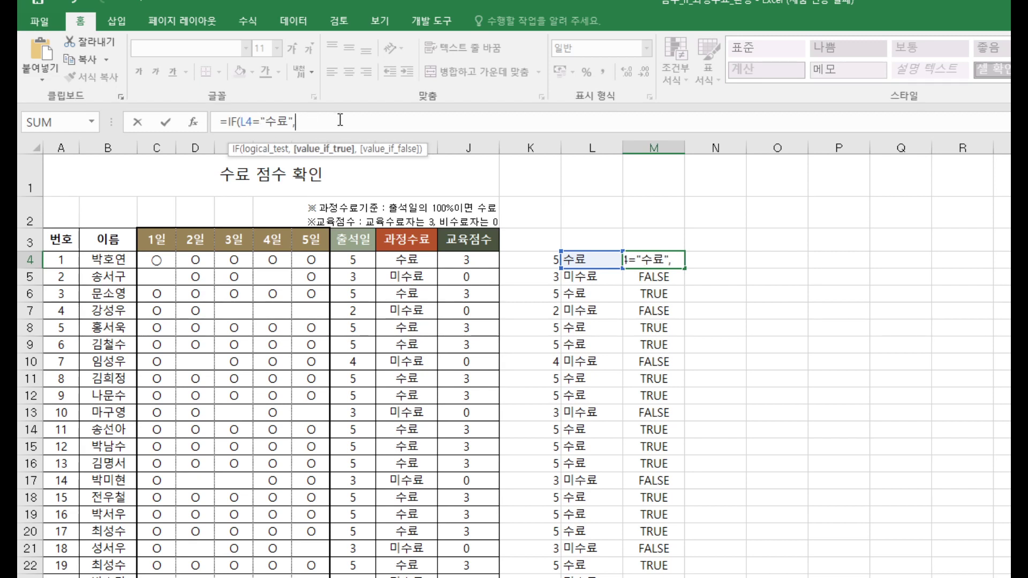
{"action": "type", "text": "3,"}
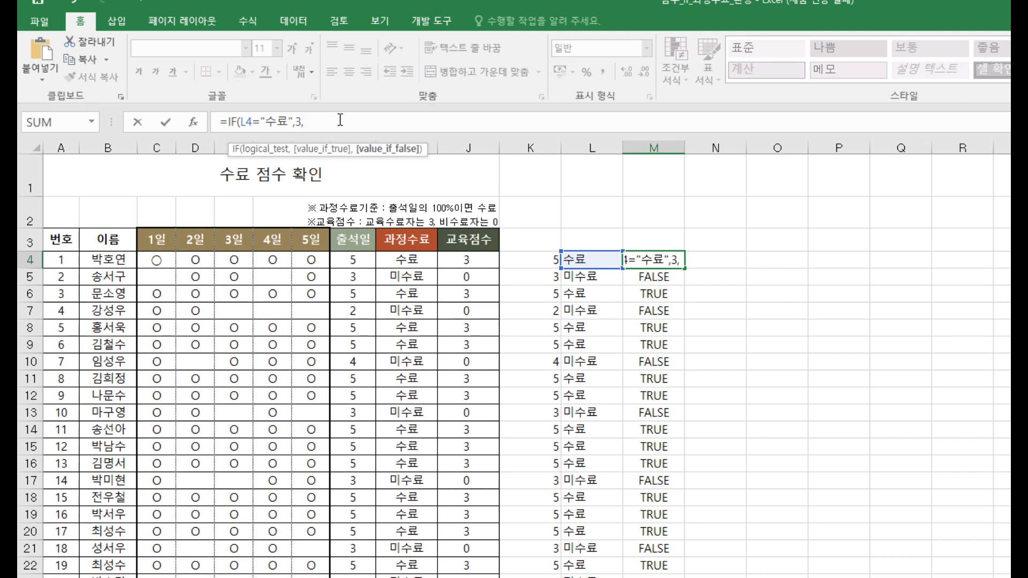
{"action": "type", "text": "0)"}
{"action": "key", "text": "Return"}
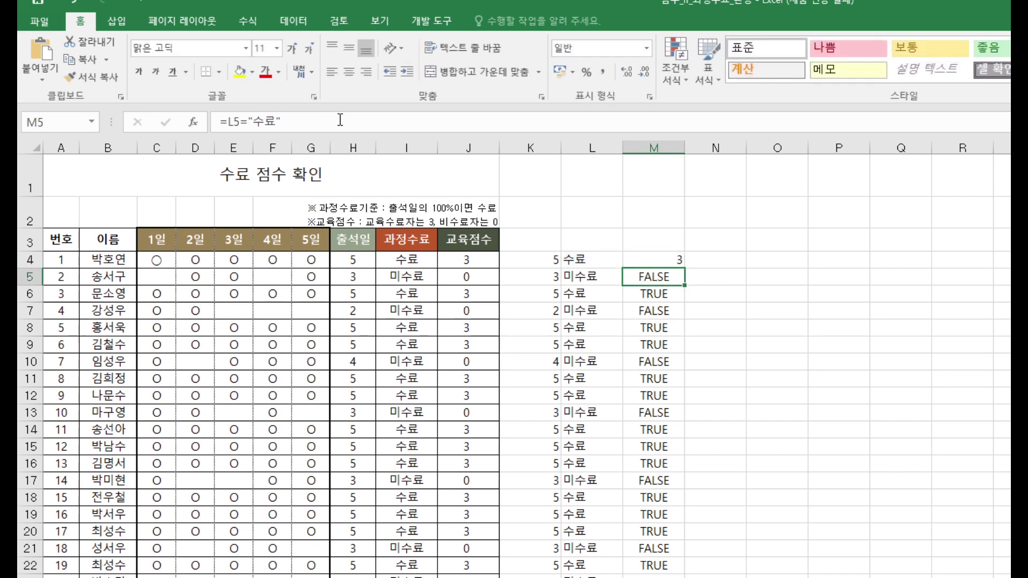
{"action": "left_click", "coordinate": [593, 262]}
{"action": "left_click", "coordinate": [663, 266]}
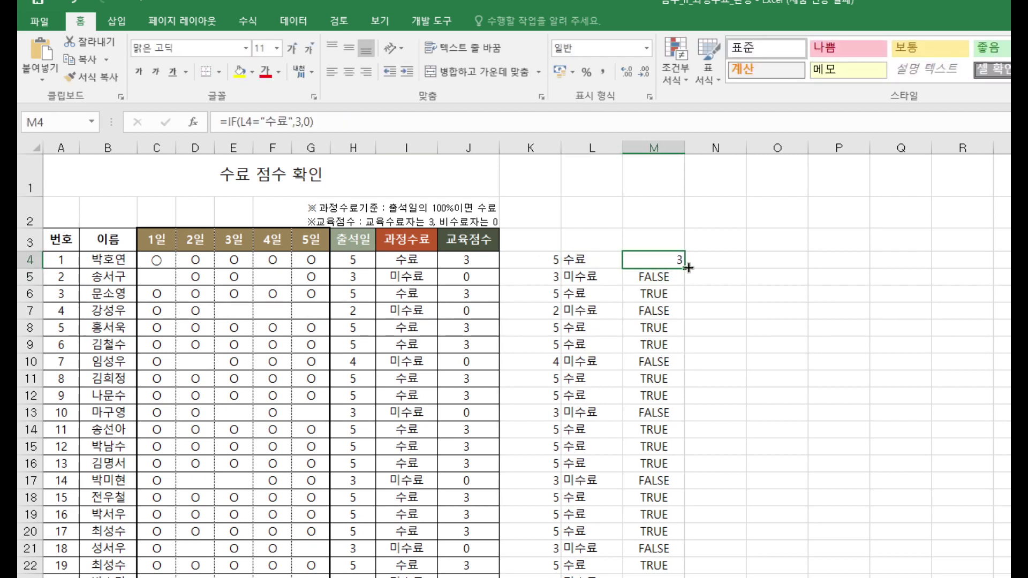
{"action": "left_click_drag", "start_coordinate": [685, 268], "coordinate": [696, 577]}
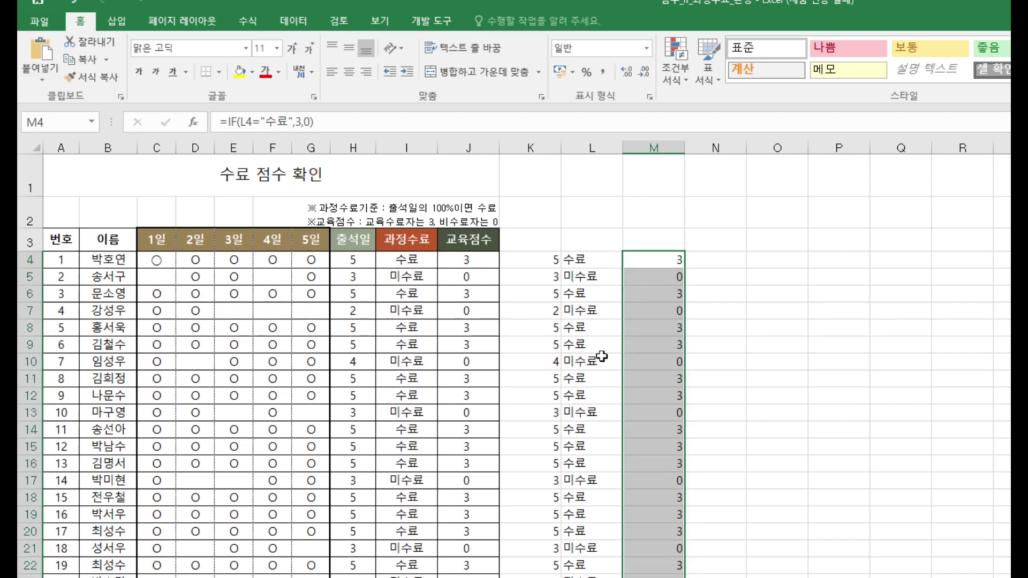
Check the scores in column M against the completion labels in column L for rows 6, 7 and 4
{"action": "left_click", "coordinate": [587, 293]}
{"action": "left_click", "coordinate": [659, 292]}
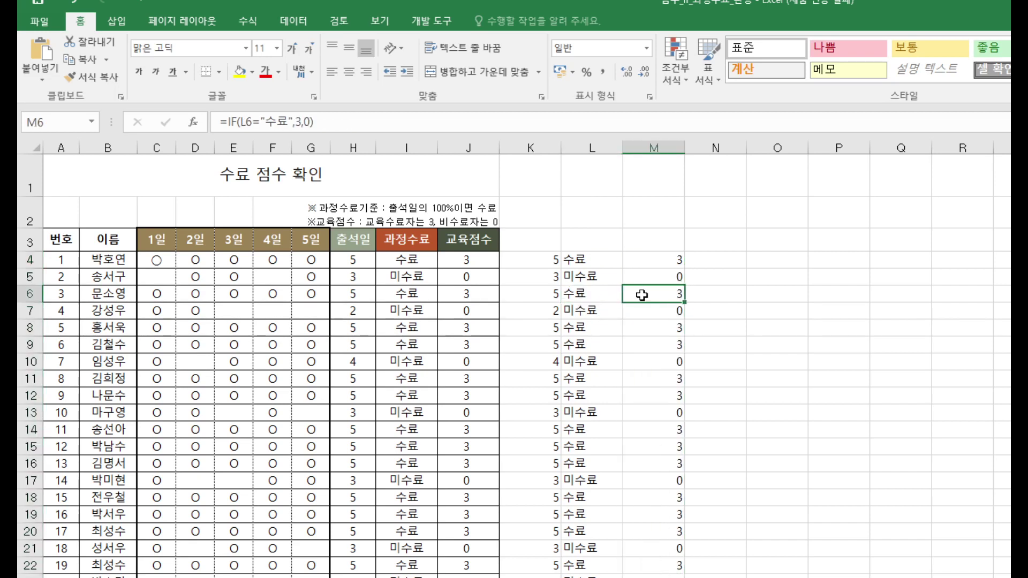
{"action": "left_click", "coordinate": [588, 310]}
{"action": "left_click", "coordinate": [674, 311]}
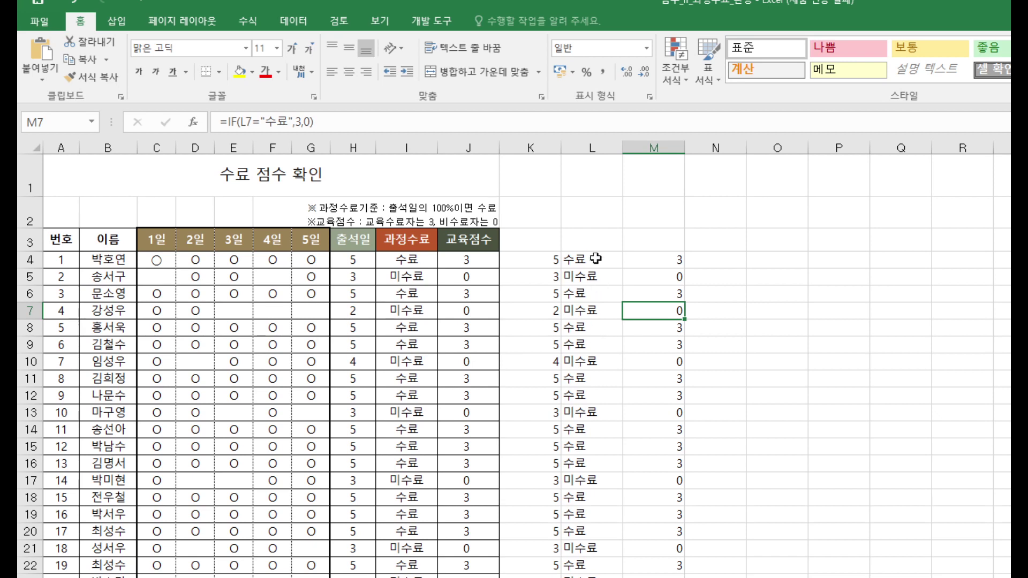
{"action": "left_click", "coordinate": [673, 259]}
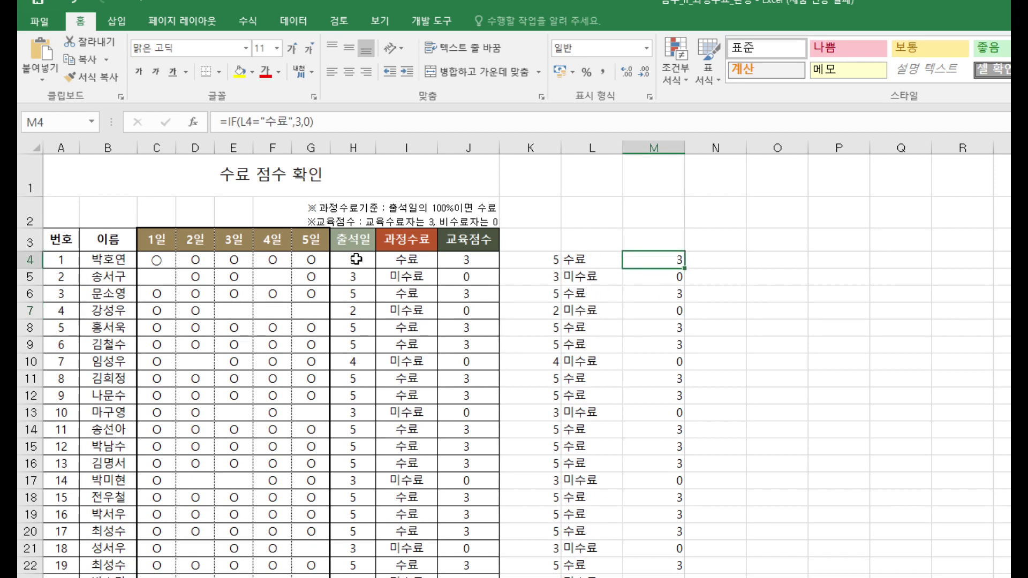
Fill the students' cells in columns H to J with yellow and those in columns L and M with light blue
{"action": "left_click_drag", "start_coordinate": [355, 260], "coordinate": [467, 572]}
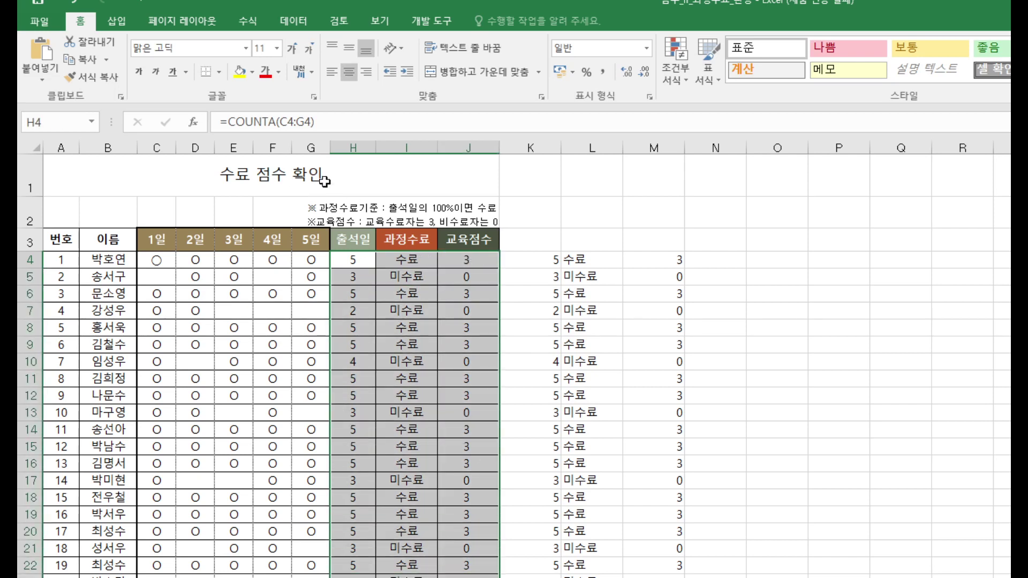
{"action": "left_click", "coordinate": [239, 72]}
{"action": "left_click_drag", "start_coordinate": [573, 261], "coordinate": [664, 550]}
{"action": "left_click_drag", "start_coordinate": [589, 264], "coordinate": [664, 573]}
{"action": "left_click", "coordinate": [252, 72]}
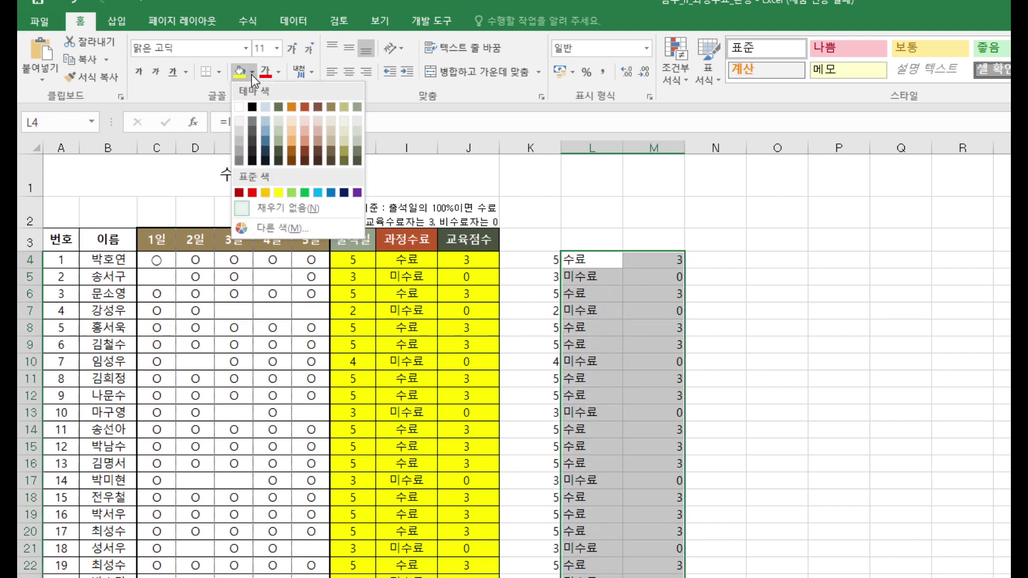
{"action": "left_click", "coordinate": [318, 193]}
{"action": "left_click", "coordinate": [709, 230]}
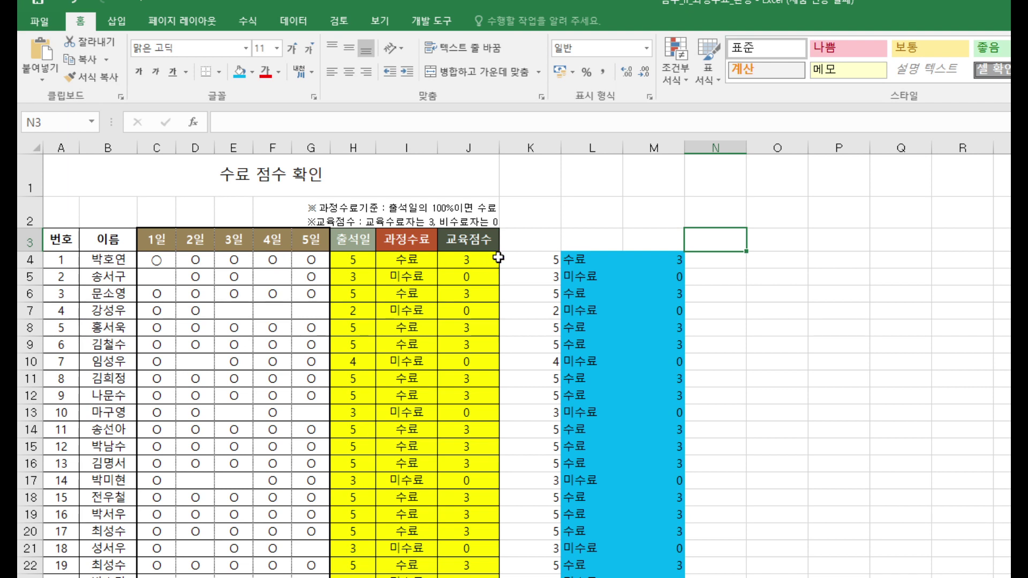
{"action": "left_click", "coordinate": [551, 259]}
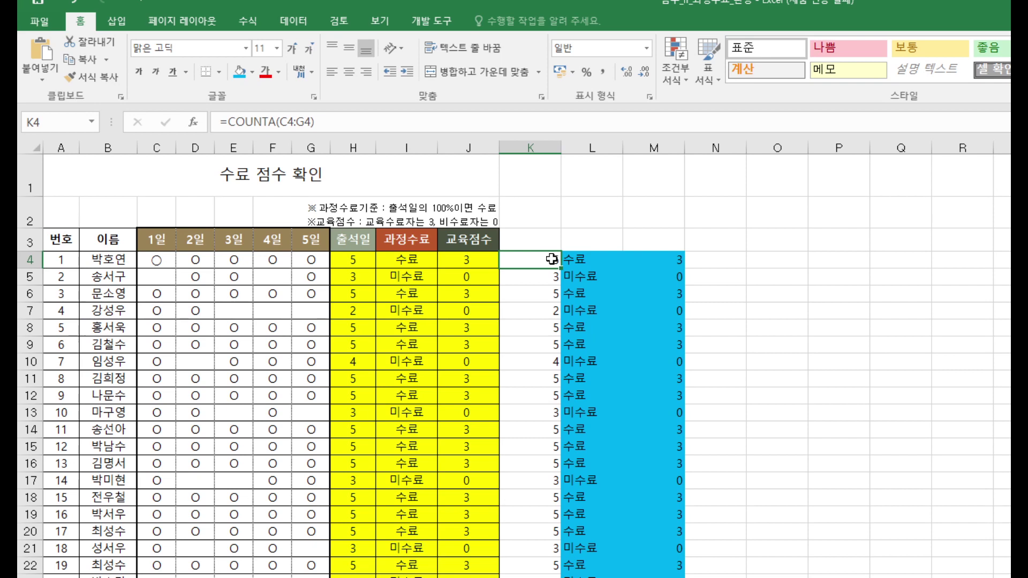
Review the completion formula in L4, the score formulas in M4 and M5, and the attendance count formula in K4
{"action": "left_click", "coordinate": [581, 261]}
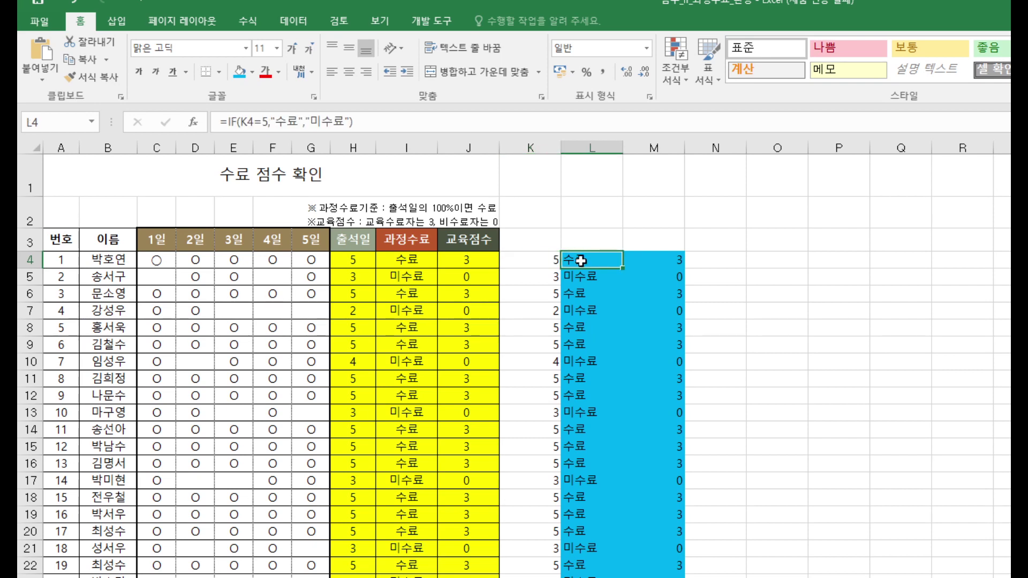
{"action": "left_click", "coordinate": [655, 262]}
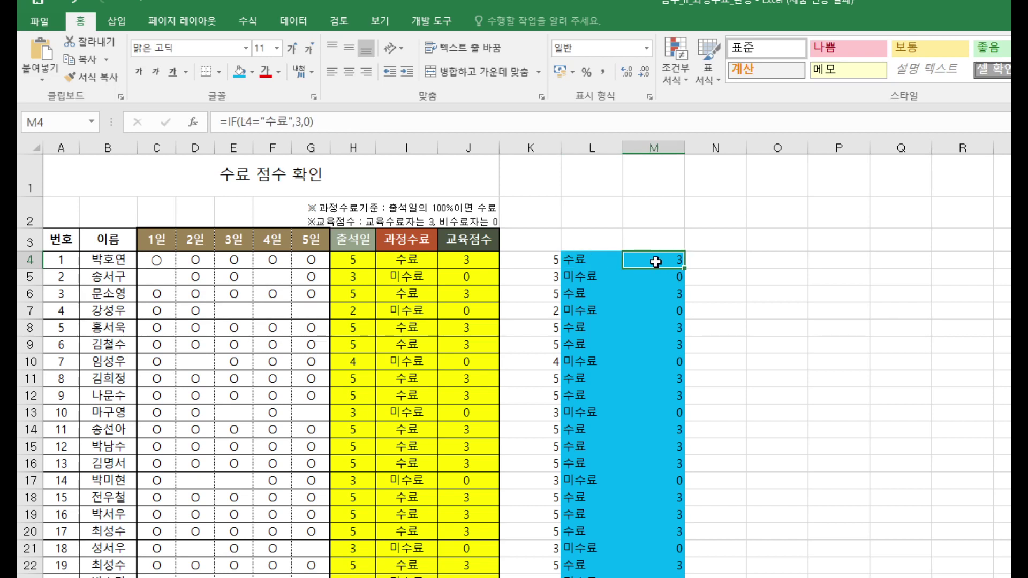
{"action": "left_click", "coordinate": [670, 273]}
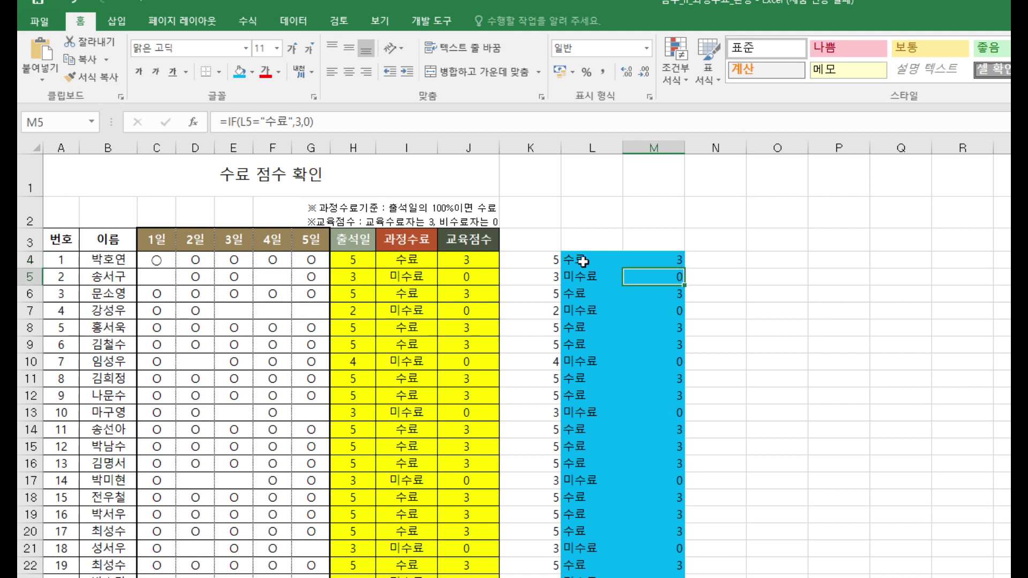
{"action": "left_click", "coordinate": [558, 260]}
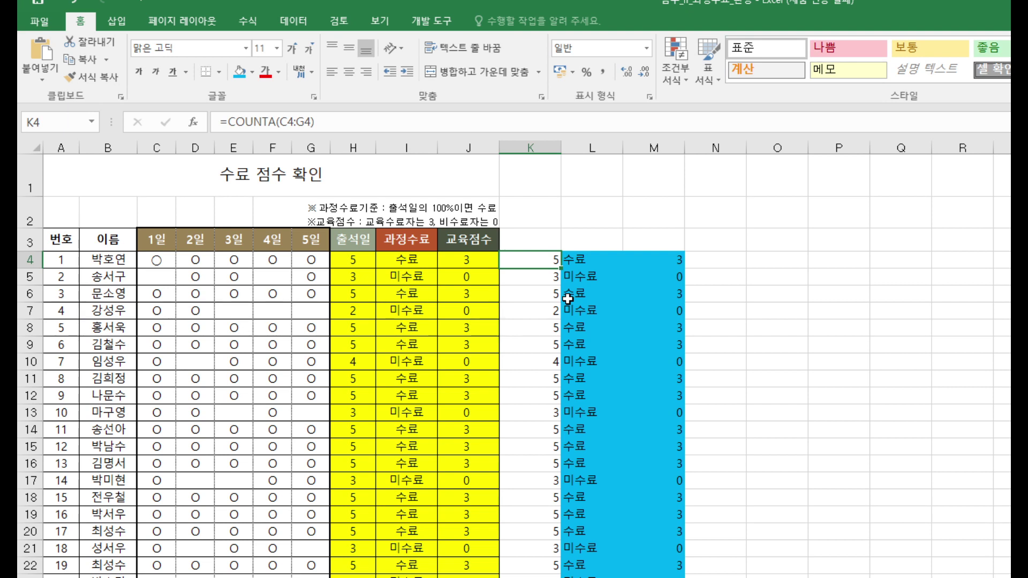
Replace the attendance mark in C4 with the special character ○ converted from the Korean consonant ㅁ
{"action": "left_click", "coordinate": [155, 259]}
{"action": "left_click_drag", "start_coordinate": [238, 123], "coordinate": [209, 126]}
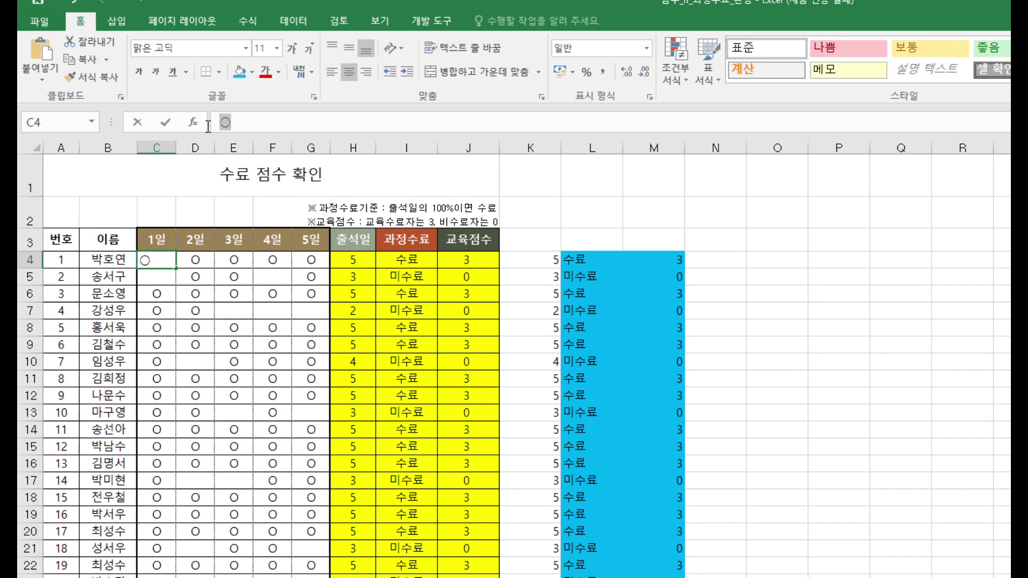
{"action": "key", "text": "BackSpace"}
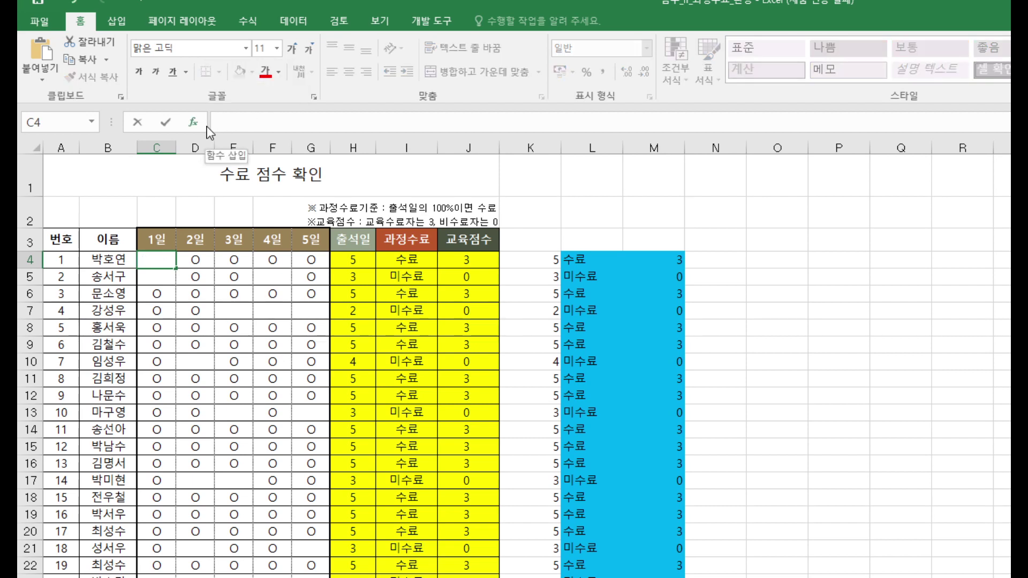
{"action": "type", "text": "a"}
{"action": "key", "text": "BackSpace"}
{"action": "type", "text": "ㅁ"}
{"action": "key", "text": "Hangul_Hanja"}
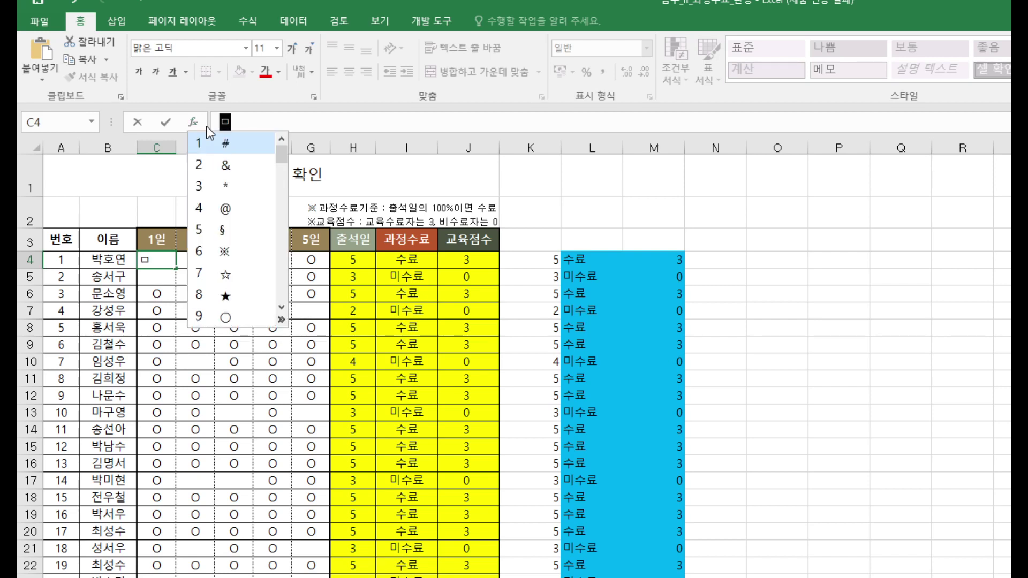
{"action": "left_click", "coordinate": [281, 320]}
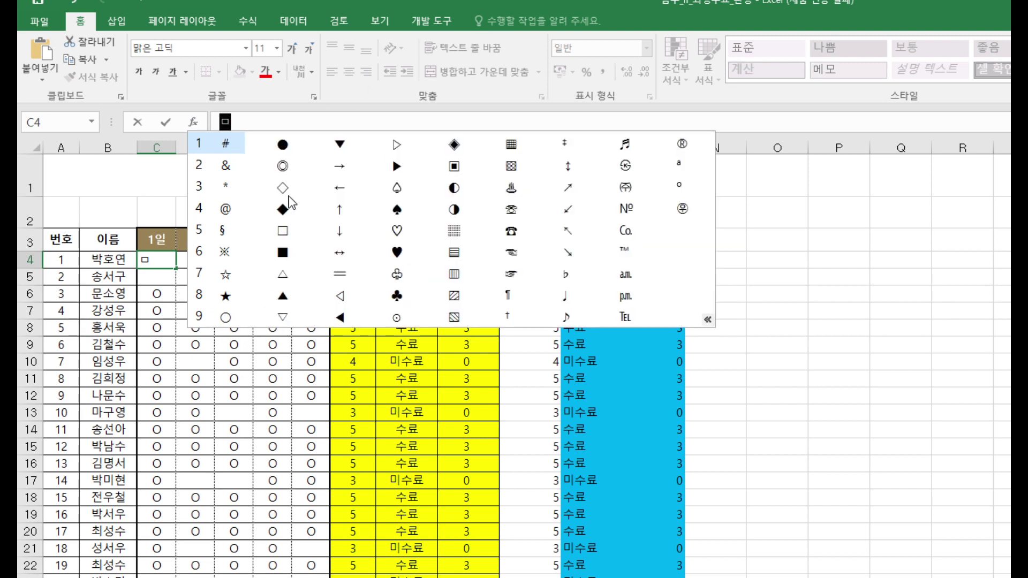
{"action": "left_click", "coordinate": [225, 319]}
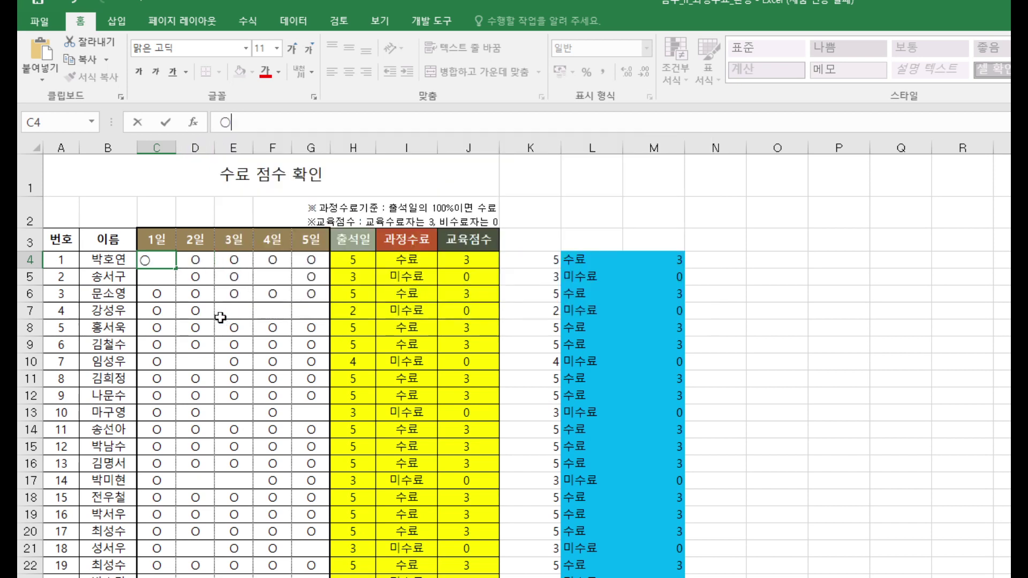
{"action": "key", "text": "Return"}
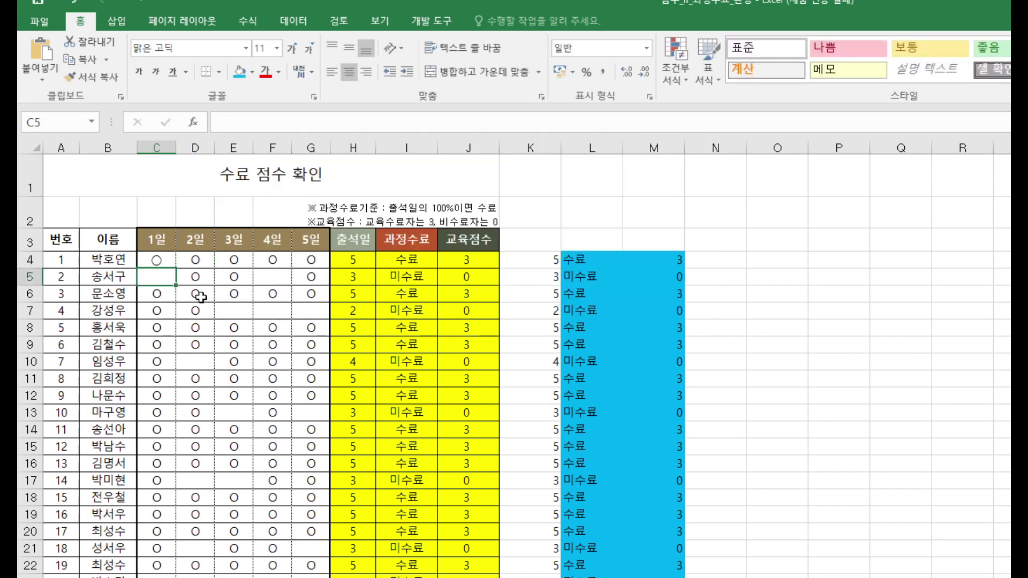
Compare the empty attendance cells C5 and F5 with the COUNTA results for the same student in H5 and K5
{"action": "left_click", "coordinate": [235, 341]}
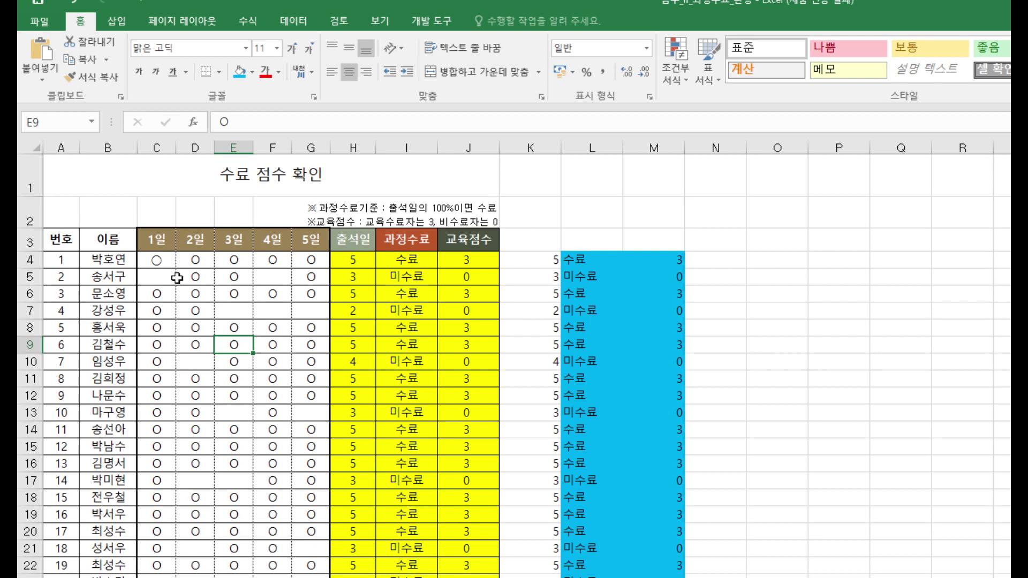
{"action": "left_click", "coordinate": [156, 279]}
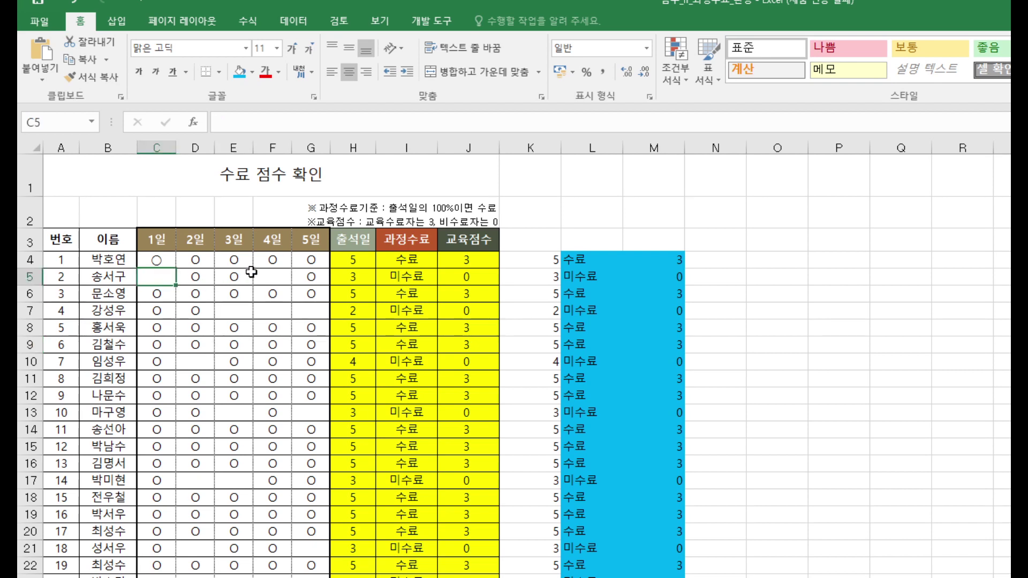
{"action": "left_click", "coordinate": [273, 281]}
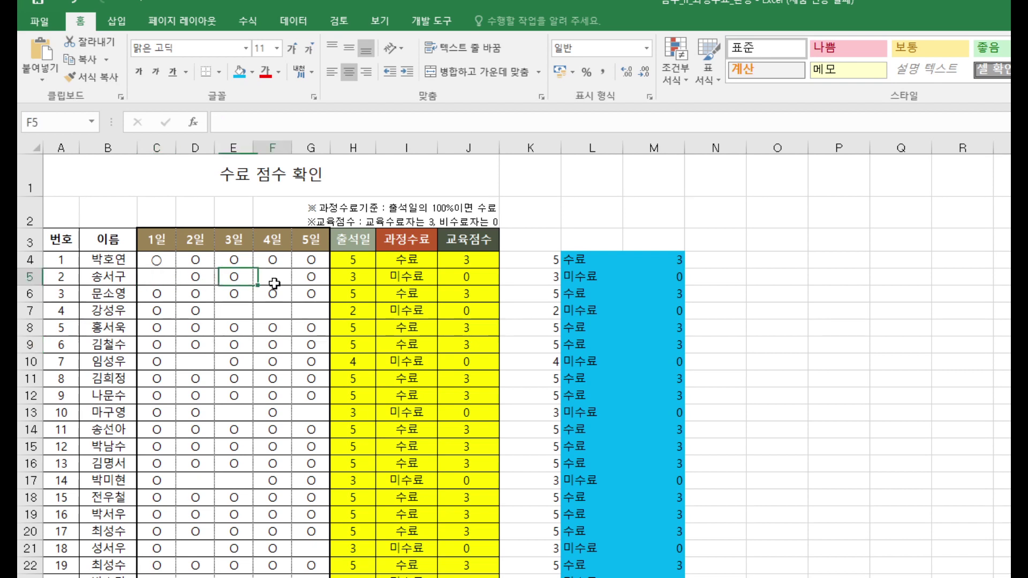
{"action": "left_click", "coordinate": [160, 277]}
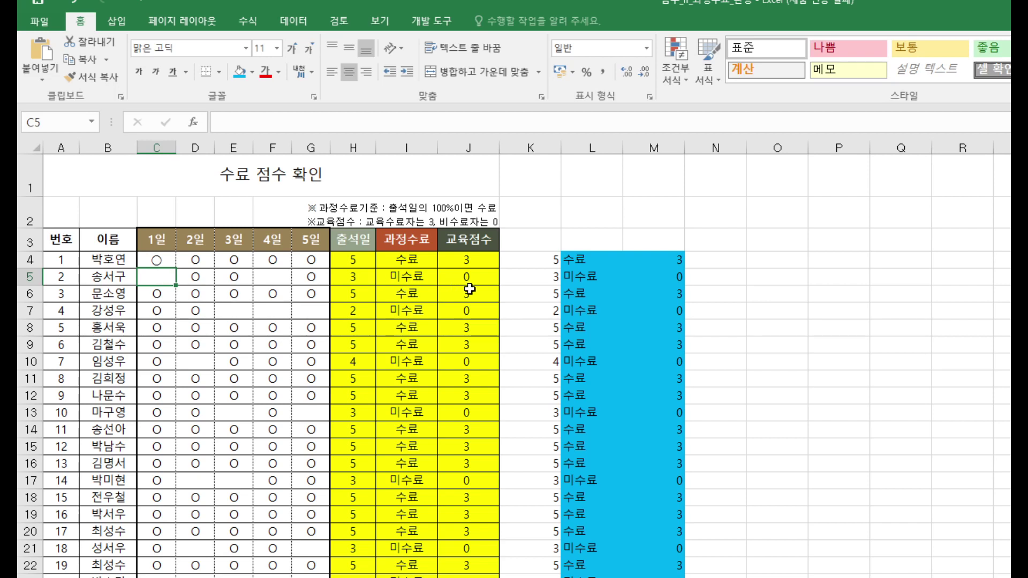
{"action": "left_click", "coordinate": [353, 283]}
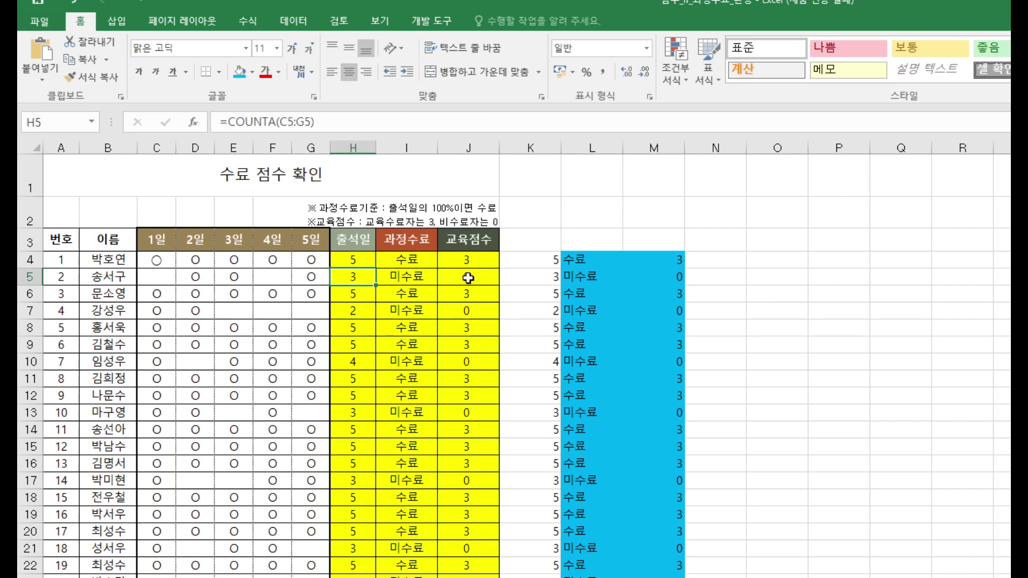
{"action": "left_click", "coordinate": [537, 273]}
Enter a single space in the empty attendance cells C5 and F5 to test how COUNTA treats them
{"action": "left_click", "coordinate": [149, 282]}
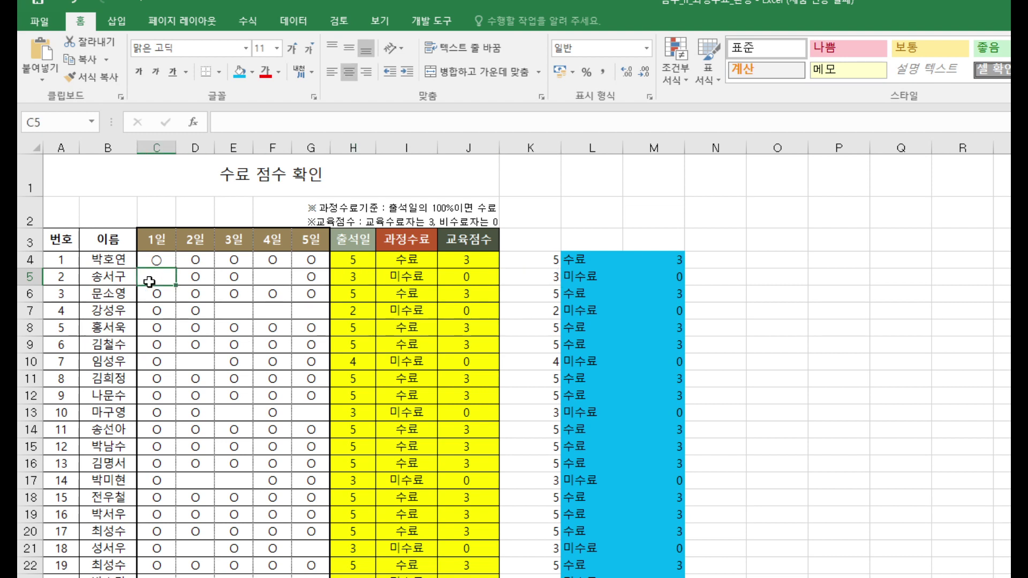
{"action": "type", "text": "O"}
{"action": "key", "text": "Return"}
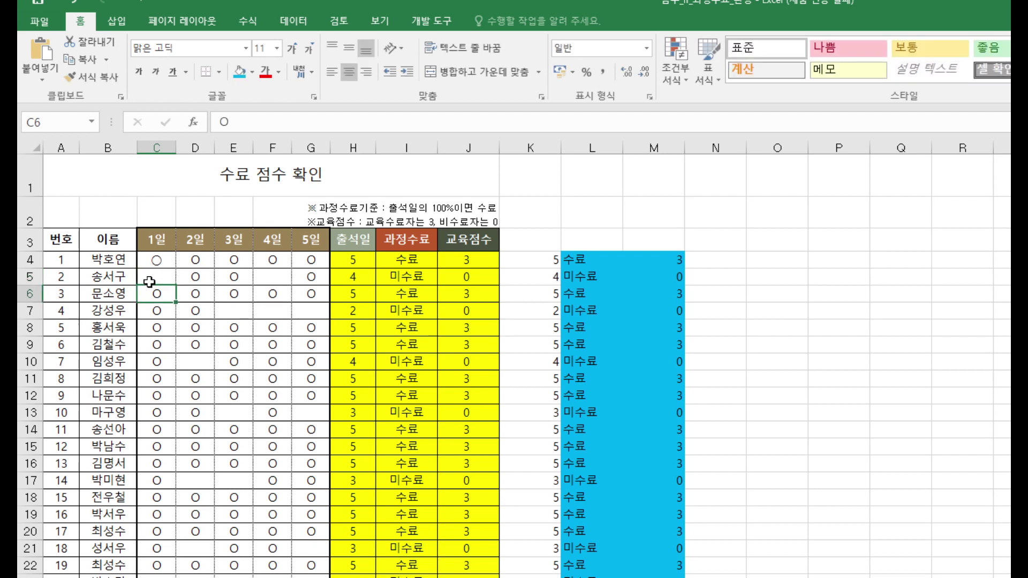
{"action": "left_click", "coordinate": [366, 276]}
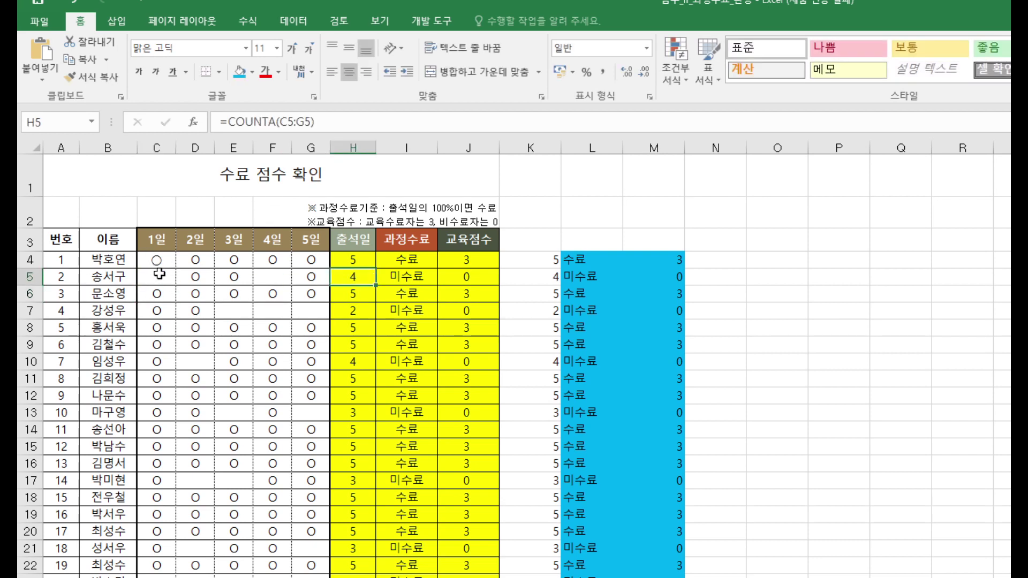
{"action": "left_click", "coordinate": [271, 273]}
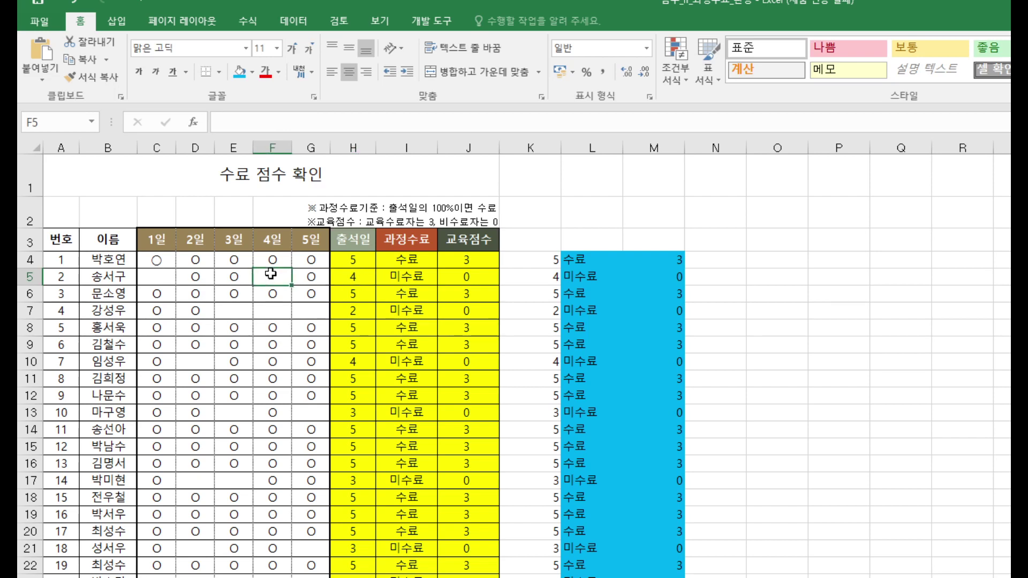
{"action": "type", "text": "O"}
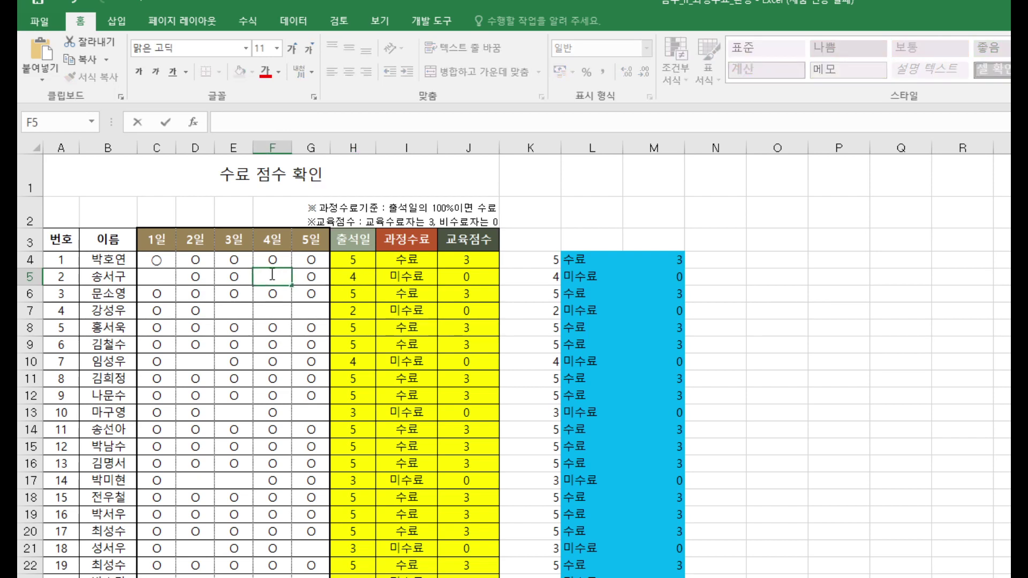
{"action": "key", "text": "Return"}
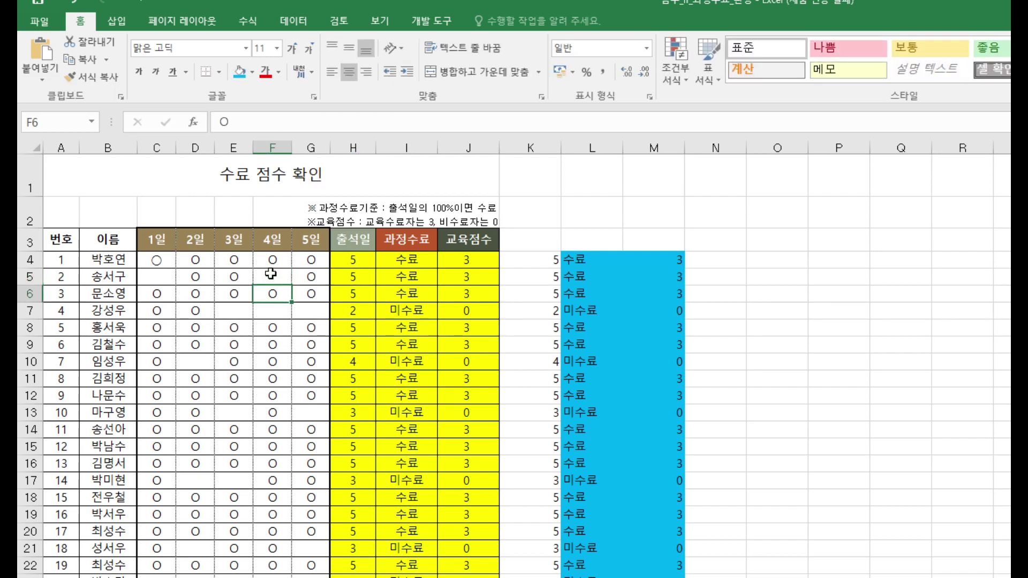
Clear the spaces from C5 and F5 and recheck the attendance counts in K5 and H5
{"action": "key", "text": "ctrl+z"}
{"action": "left_click", "coordinate": [153, 274]}
{"action": "left_click", "coordinate": [269, 273]}
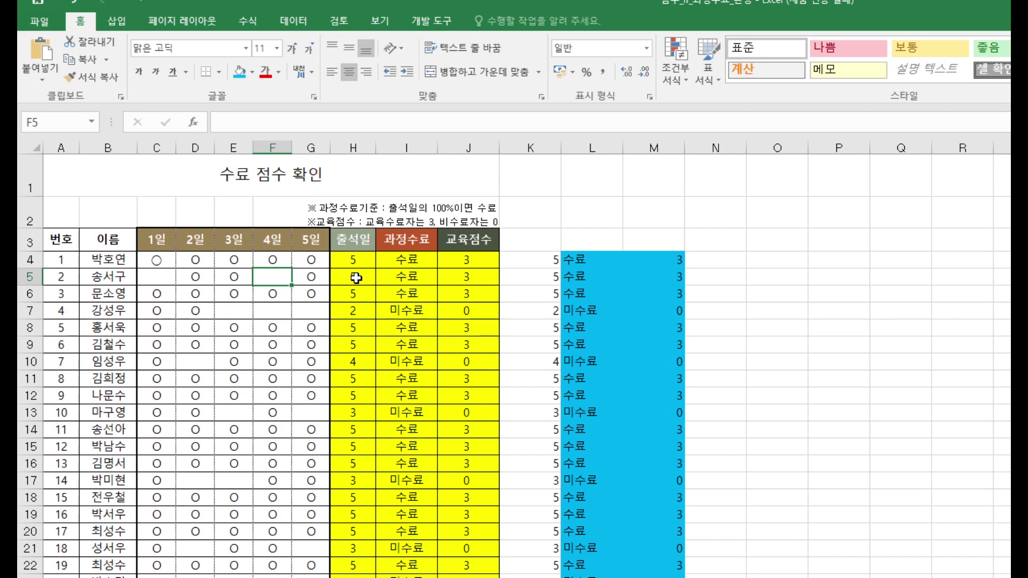
{"action": "left_click", "coordinate": [154, 276]}
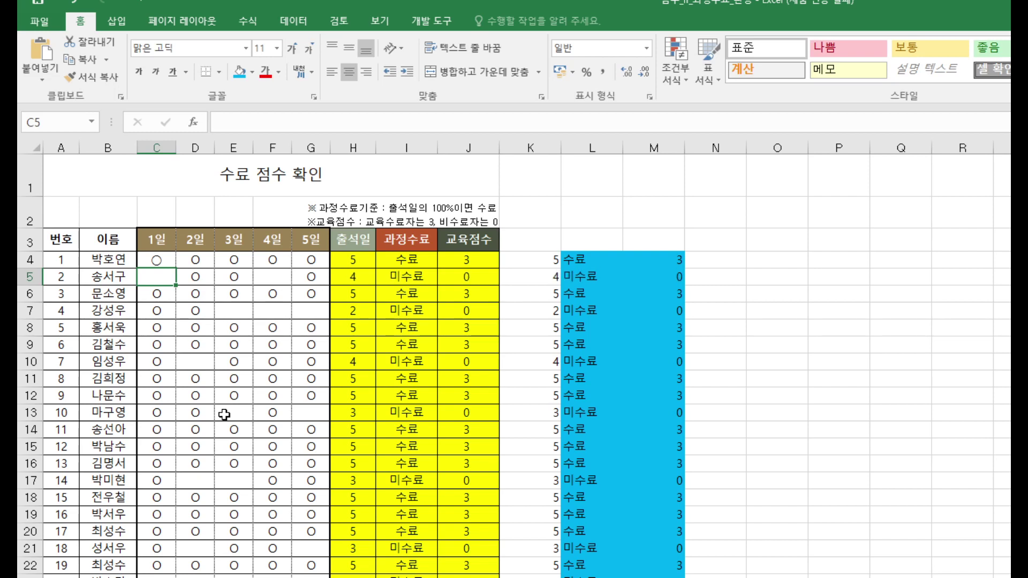
{"action": "left_click", "coordinate": [269, 277]}
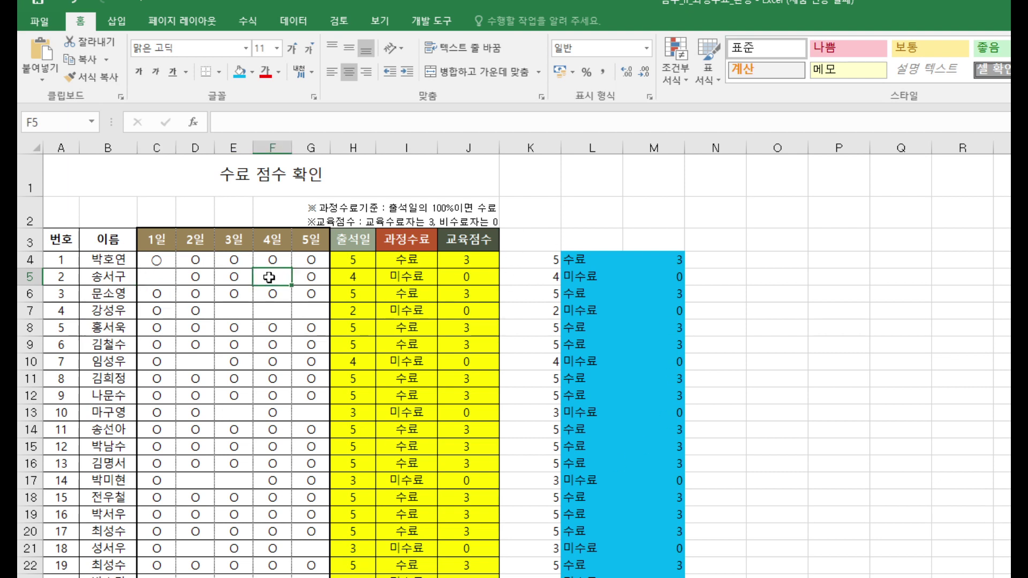
{"action": "key", "text": "Delete"}
{"action": "left_click", "coordinate": [547, 274]}
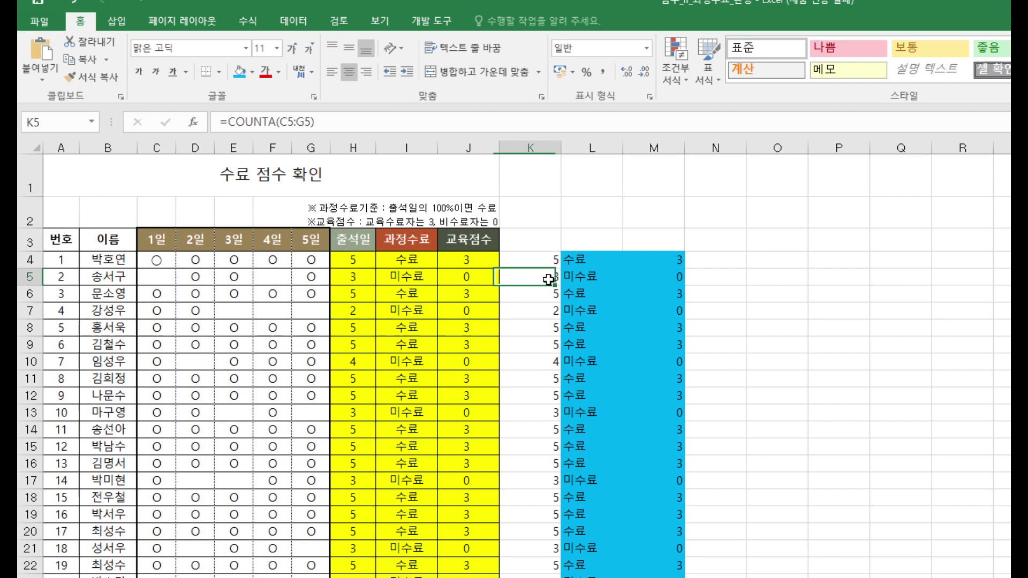
{"action": "left_click", "coordinate": [371, 275]}
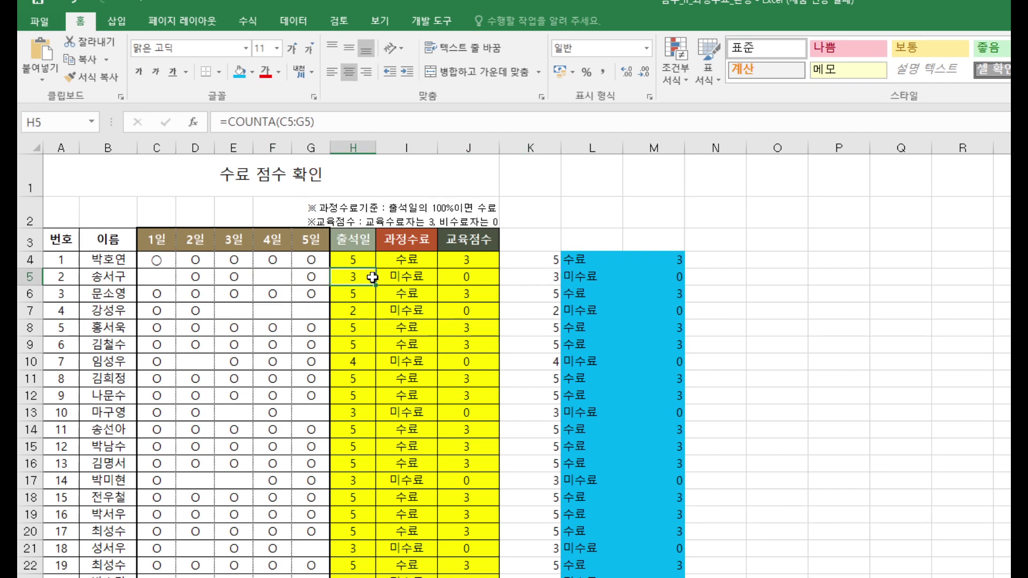